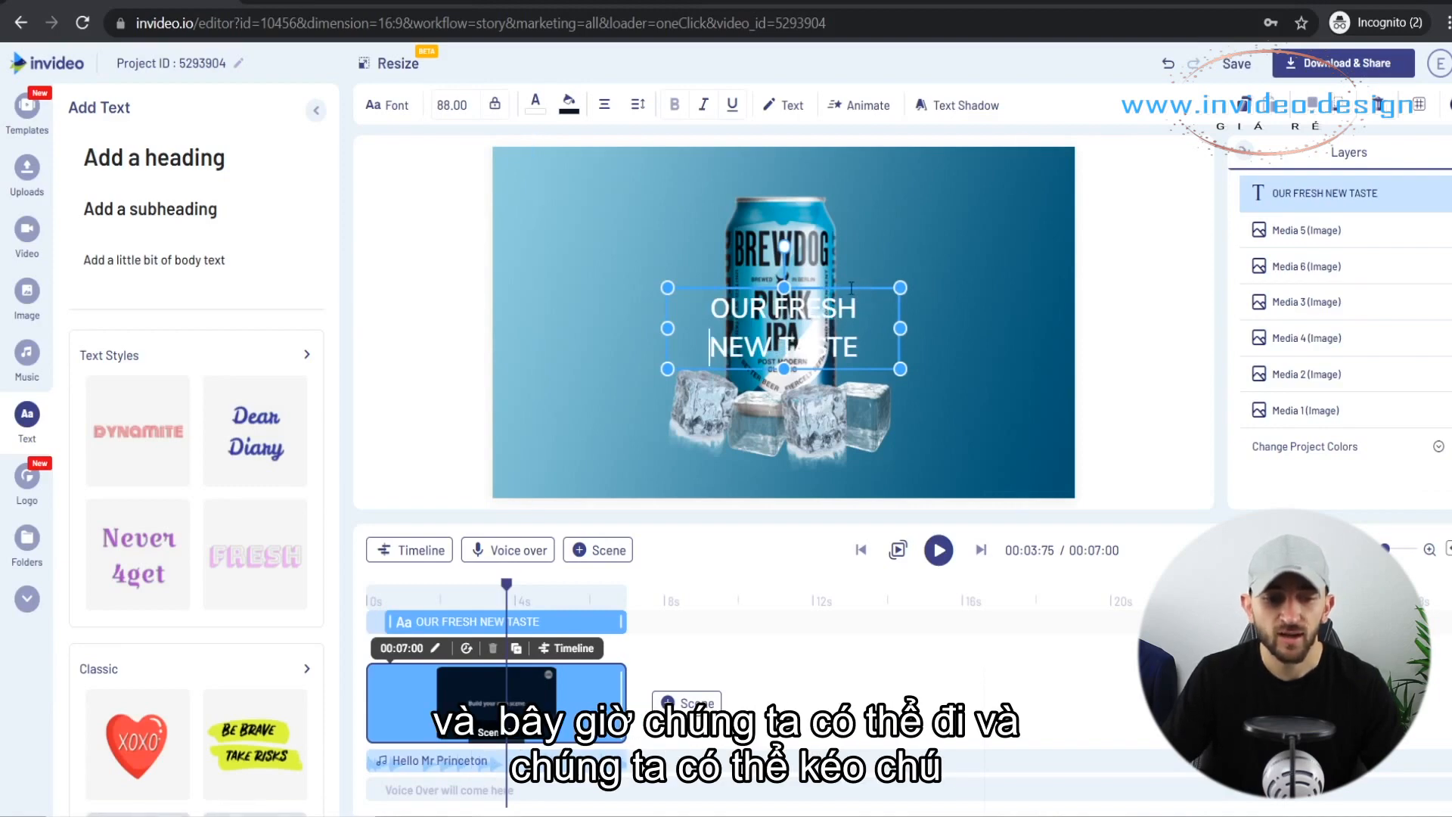
Move the OUR FRESH NEW TASTE text into the empty area right of the can, centred vertically on the canvas.
left_click(1124, 337)
left_click_drag(798, 333, 950, 329)
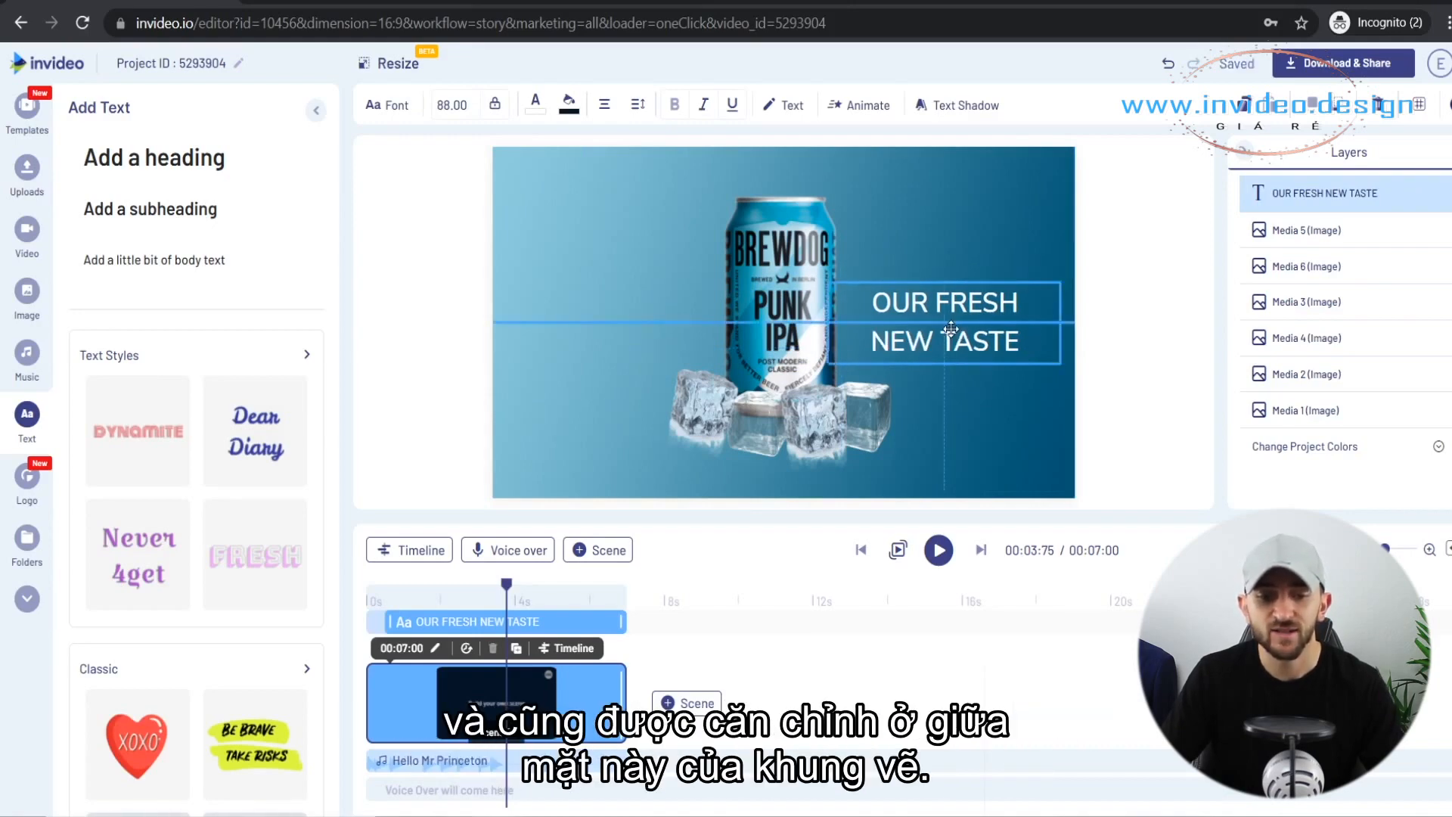
left_click_drag(951, 329, 951, 330)
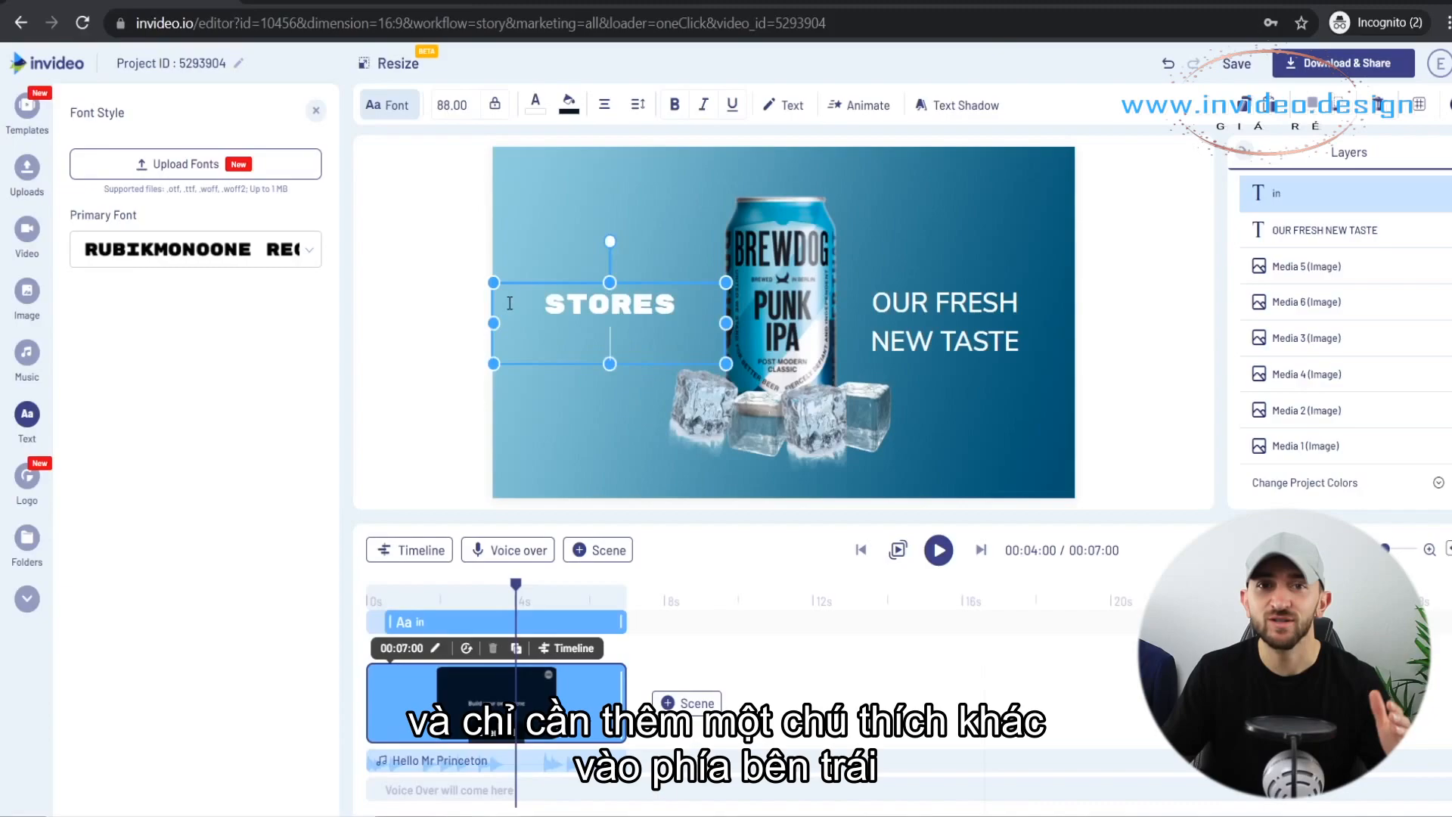
type("n")
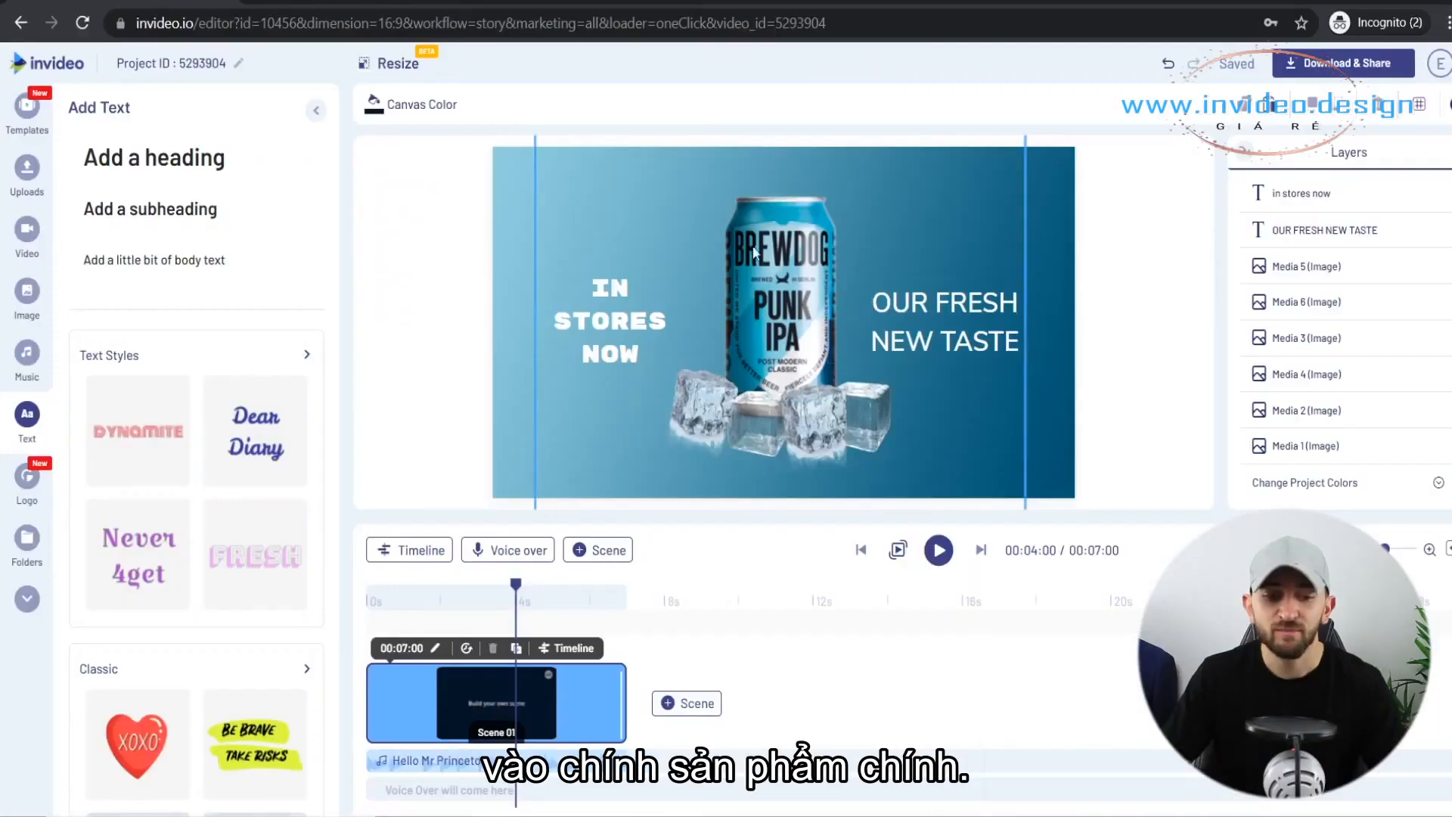
Give the can image the Fade From Up entrance animation and open its In Place animation choices.
left_click(779, 277)
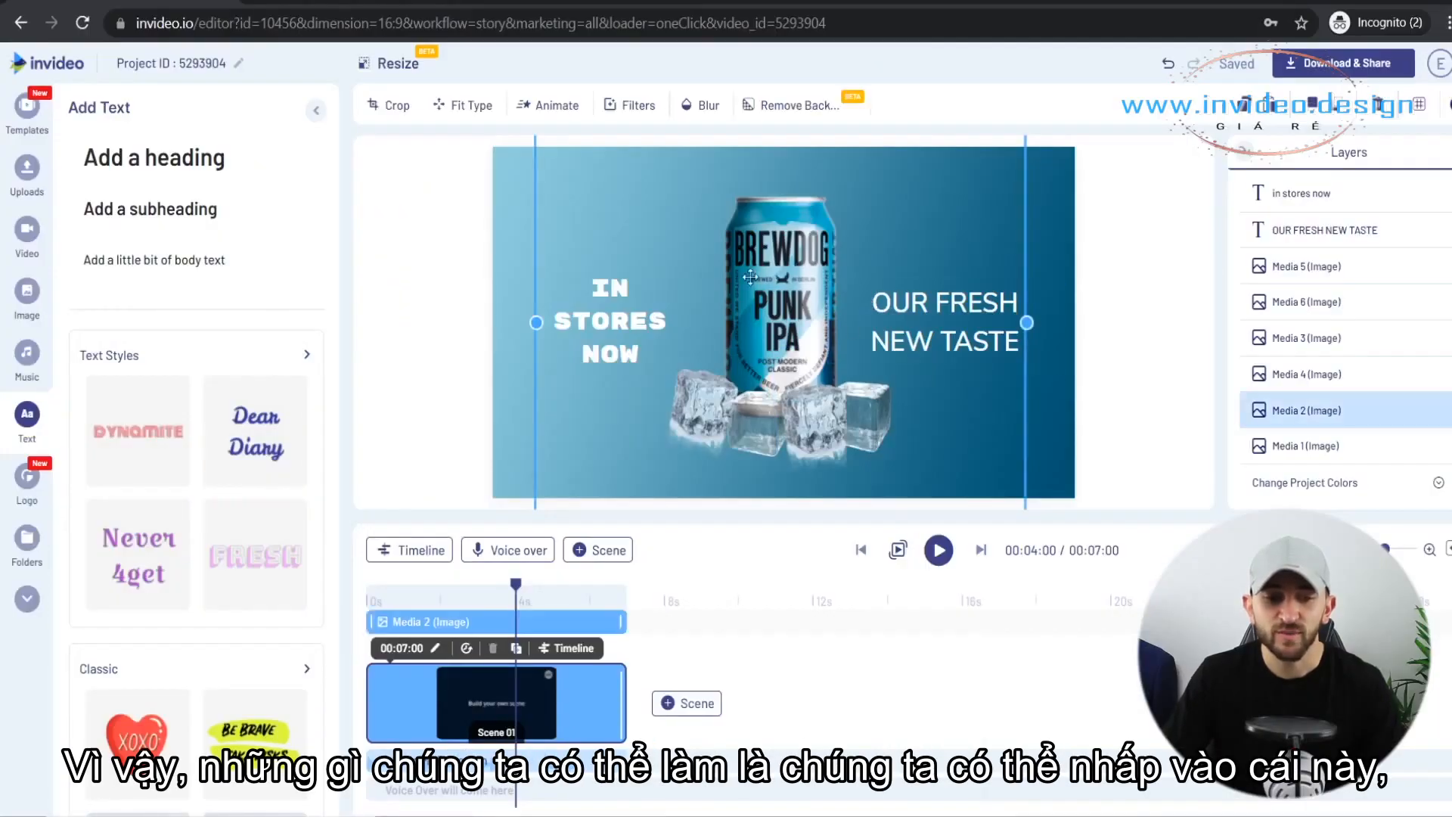
left_click(566, 109)
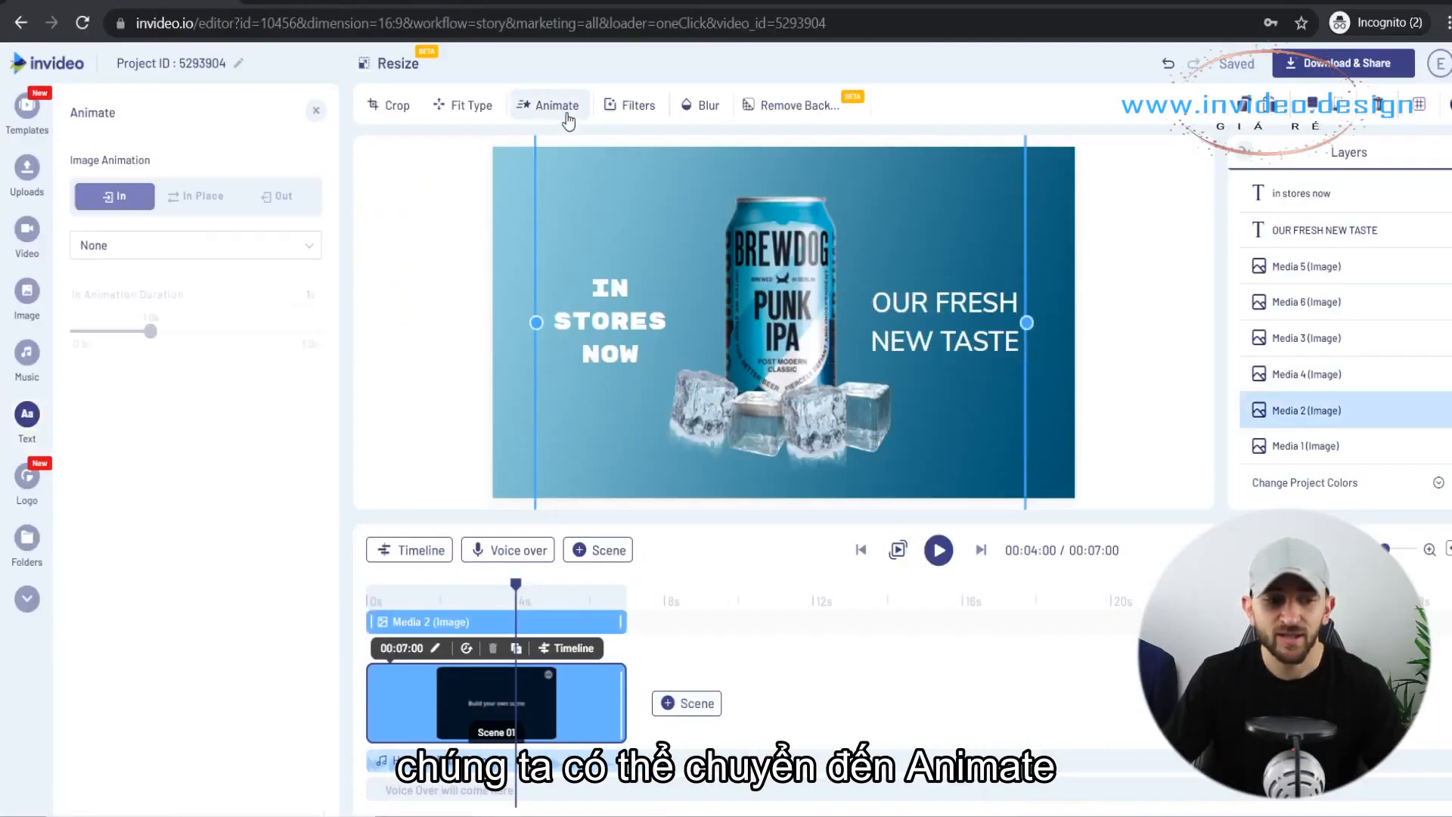
left_click(150, 255)
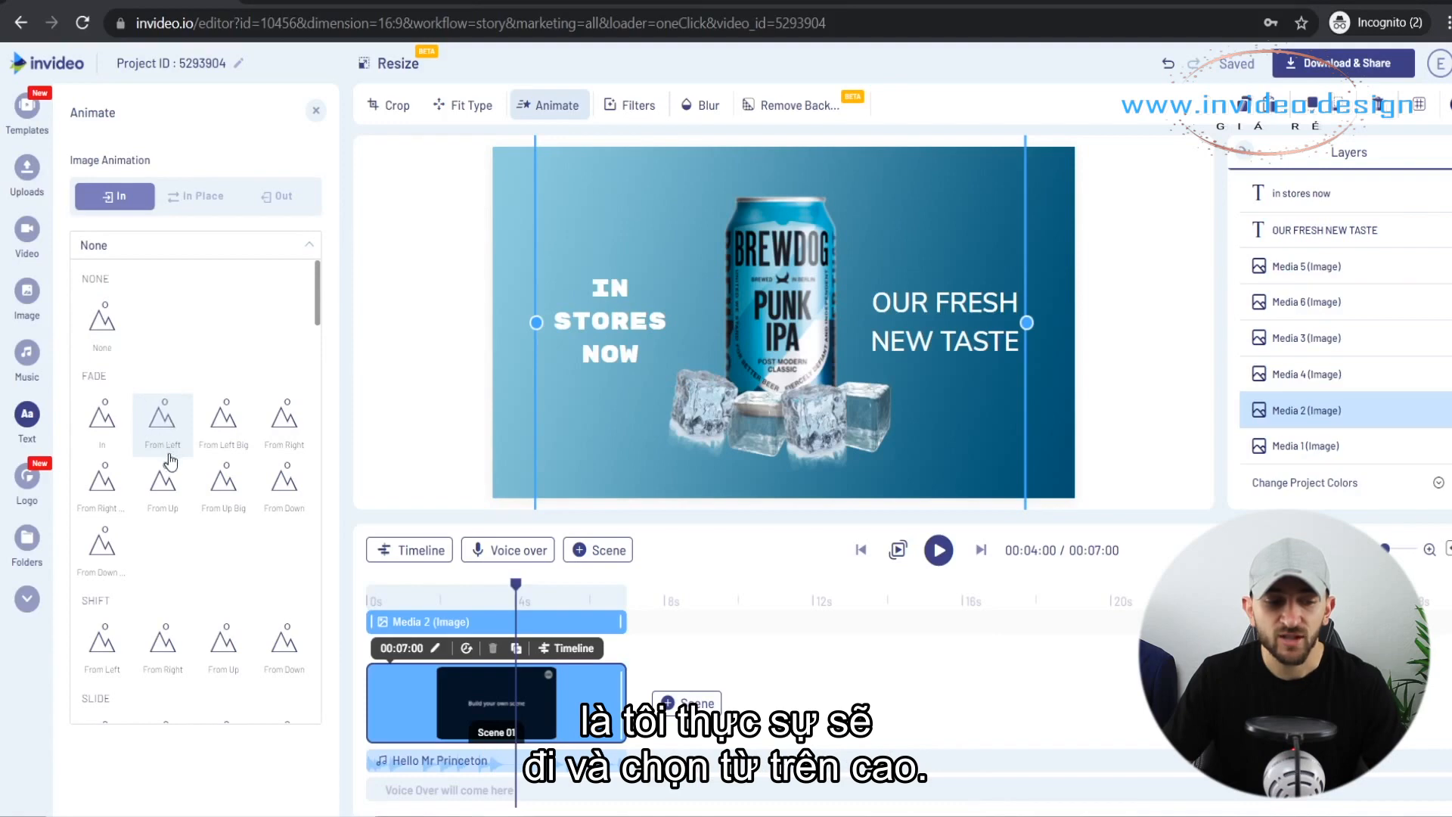
left_click(160, 496)
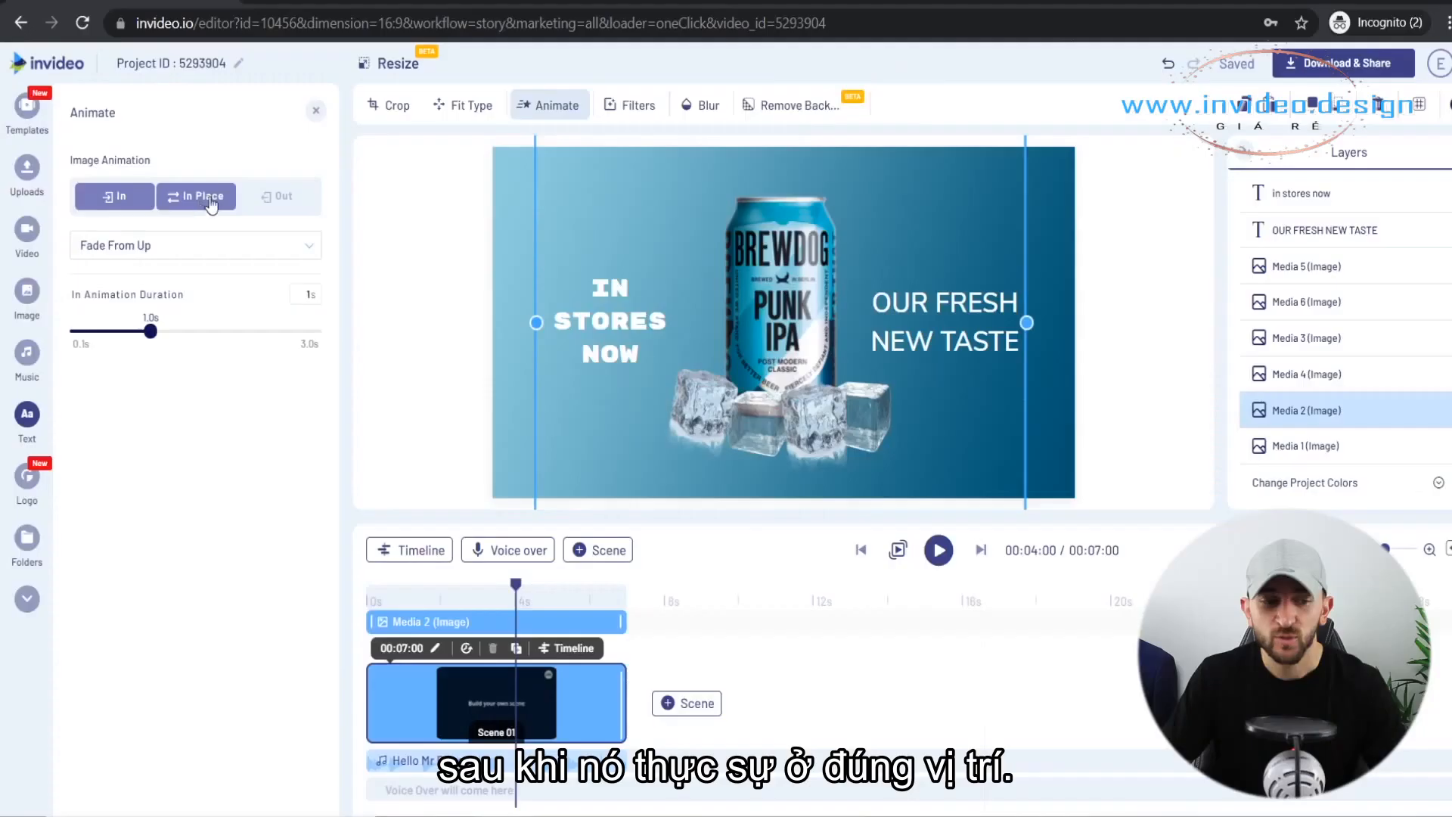
left_click(211, 198)
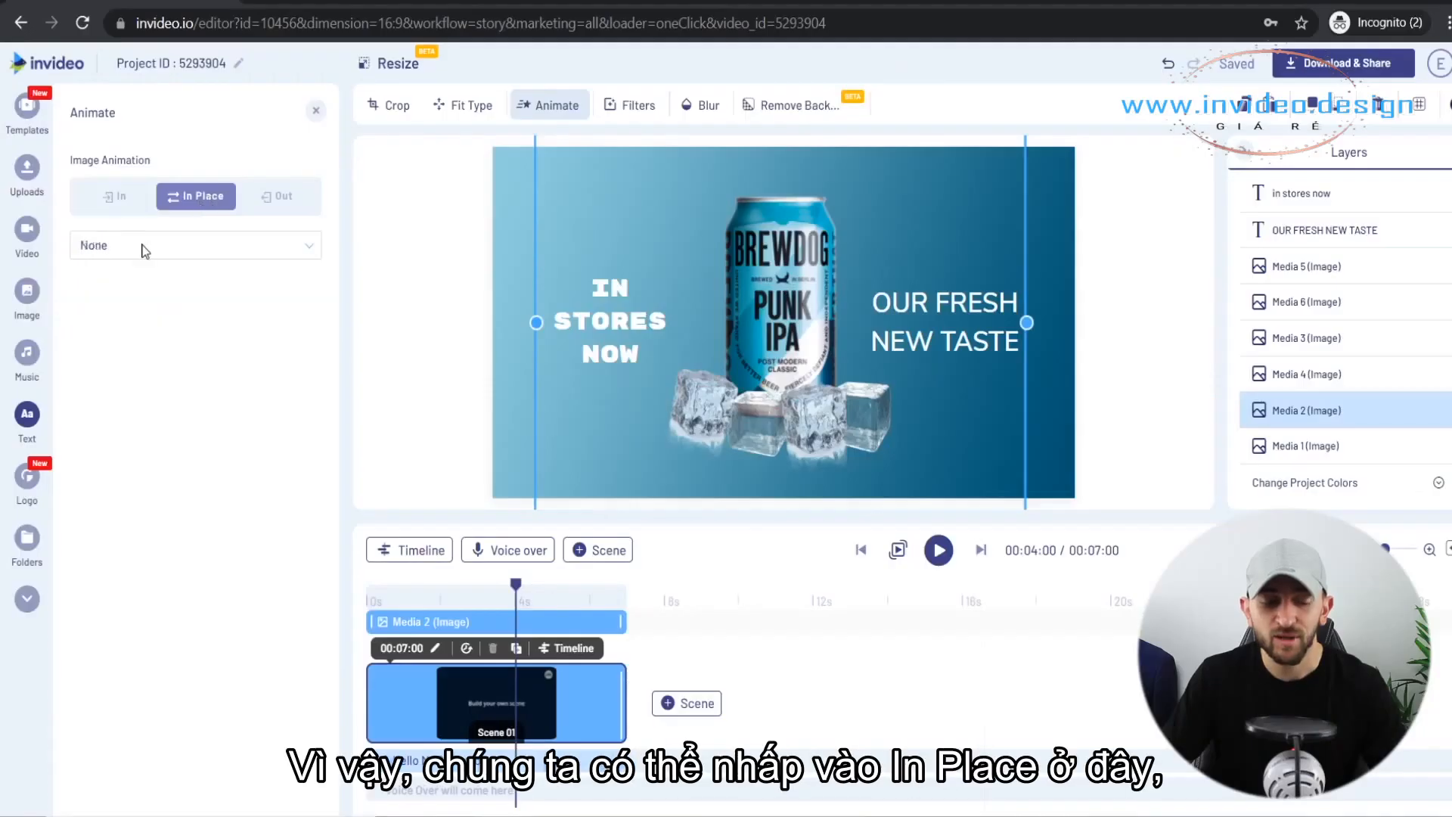
left_click(145, 251)
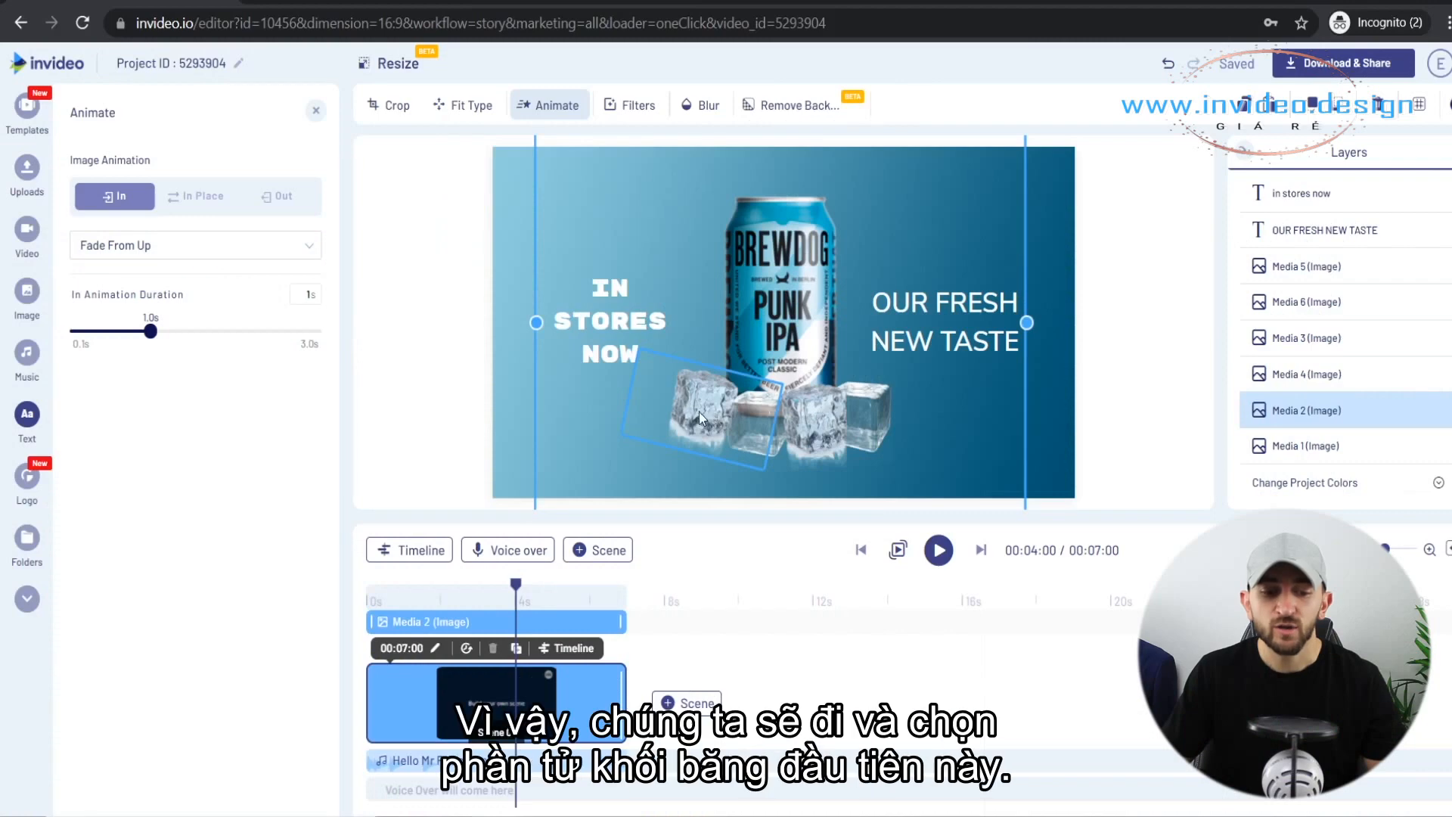
Apply The Flight From Left entrance animation to the leftmost ice cube image.
left_click(699, 411)
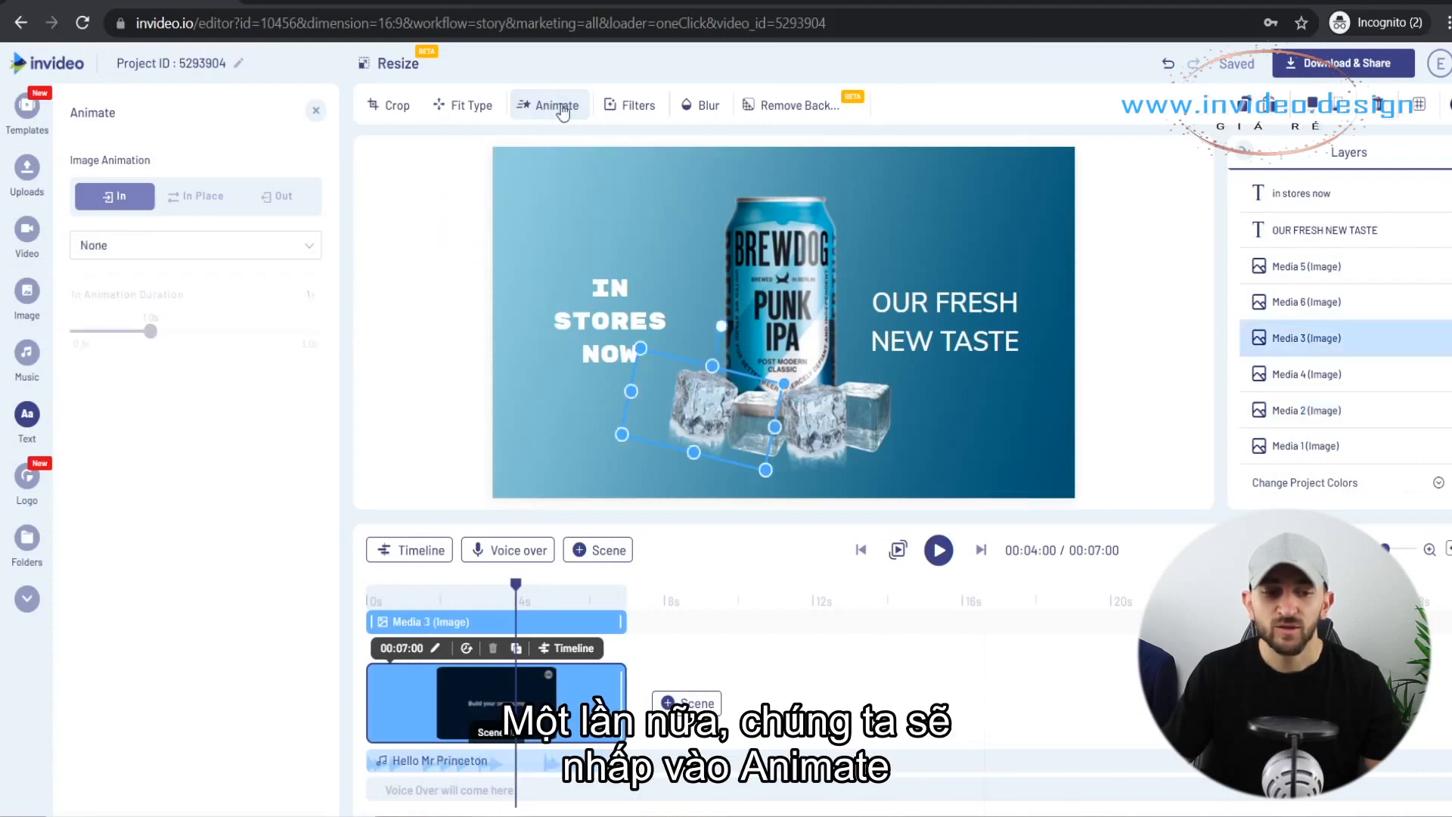
left_click(190, 245)
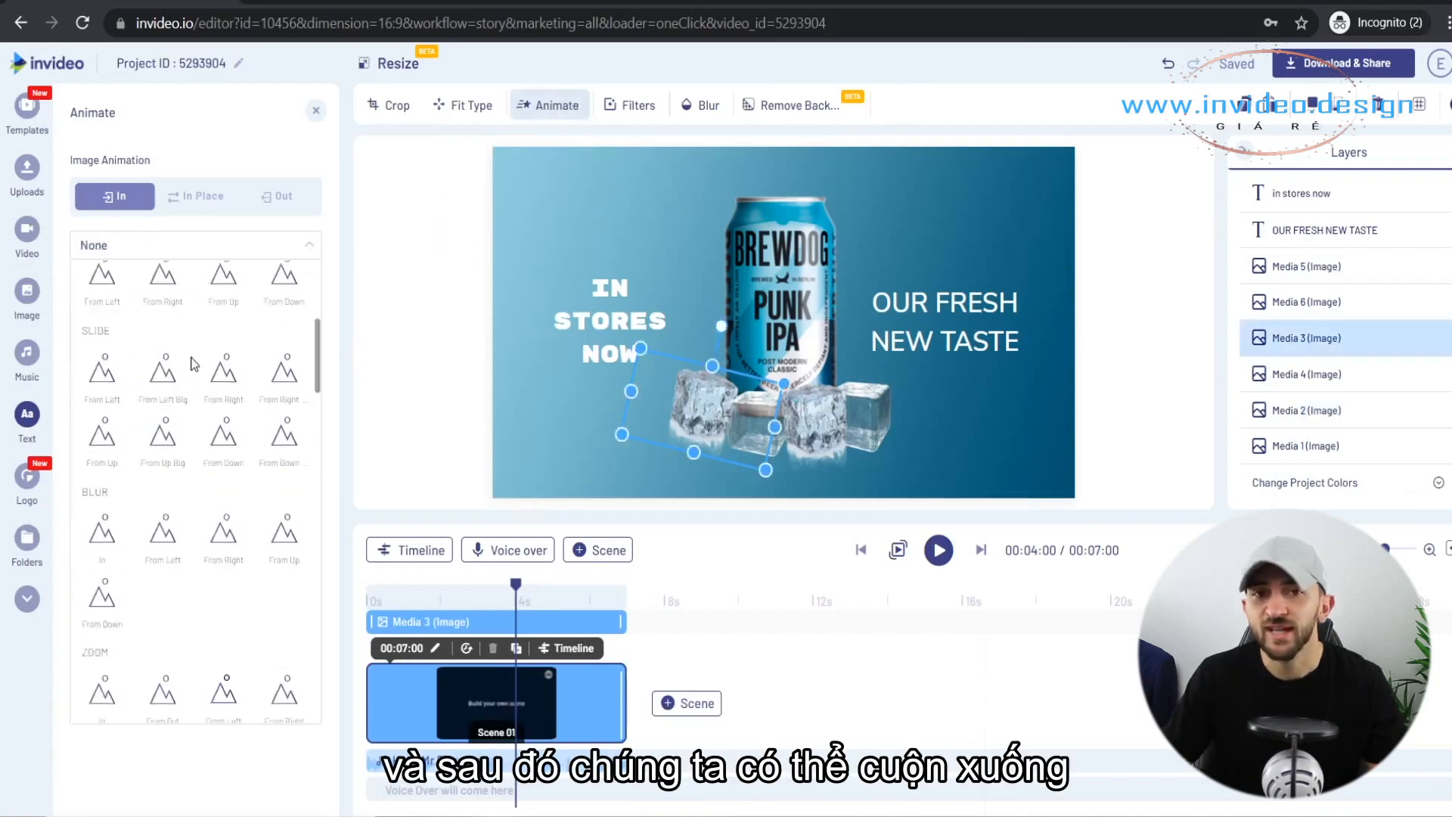
scroll(193, 363, "down", 5)
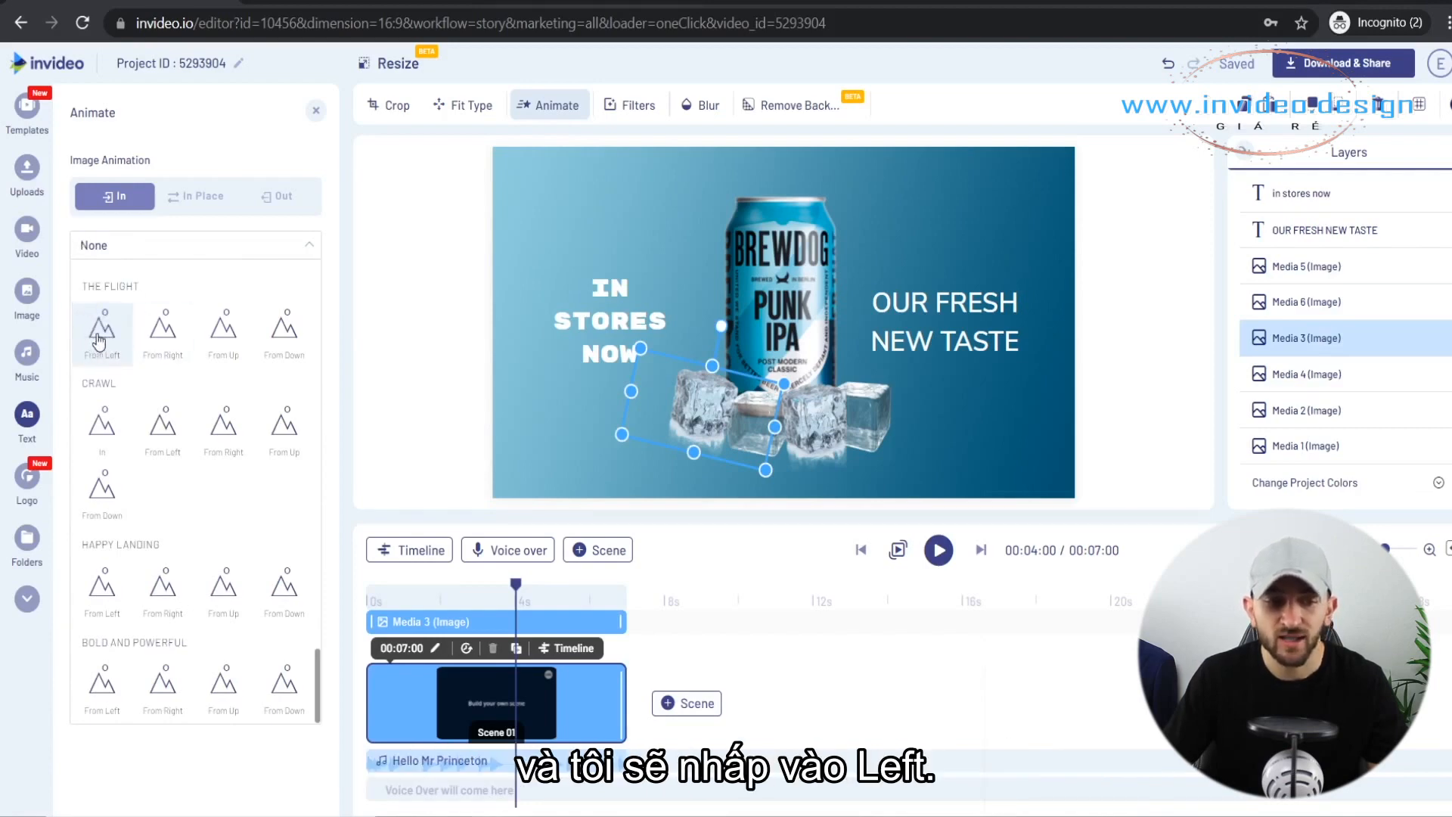
left_click(100, 338)
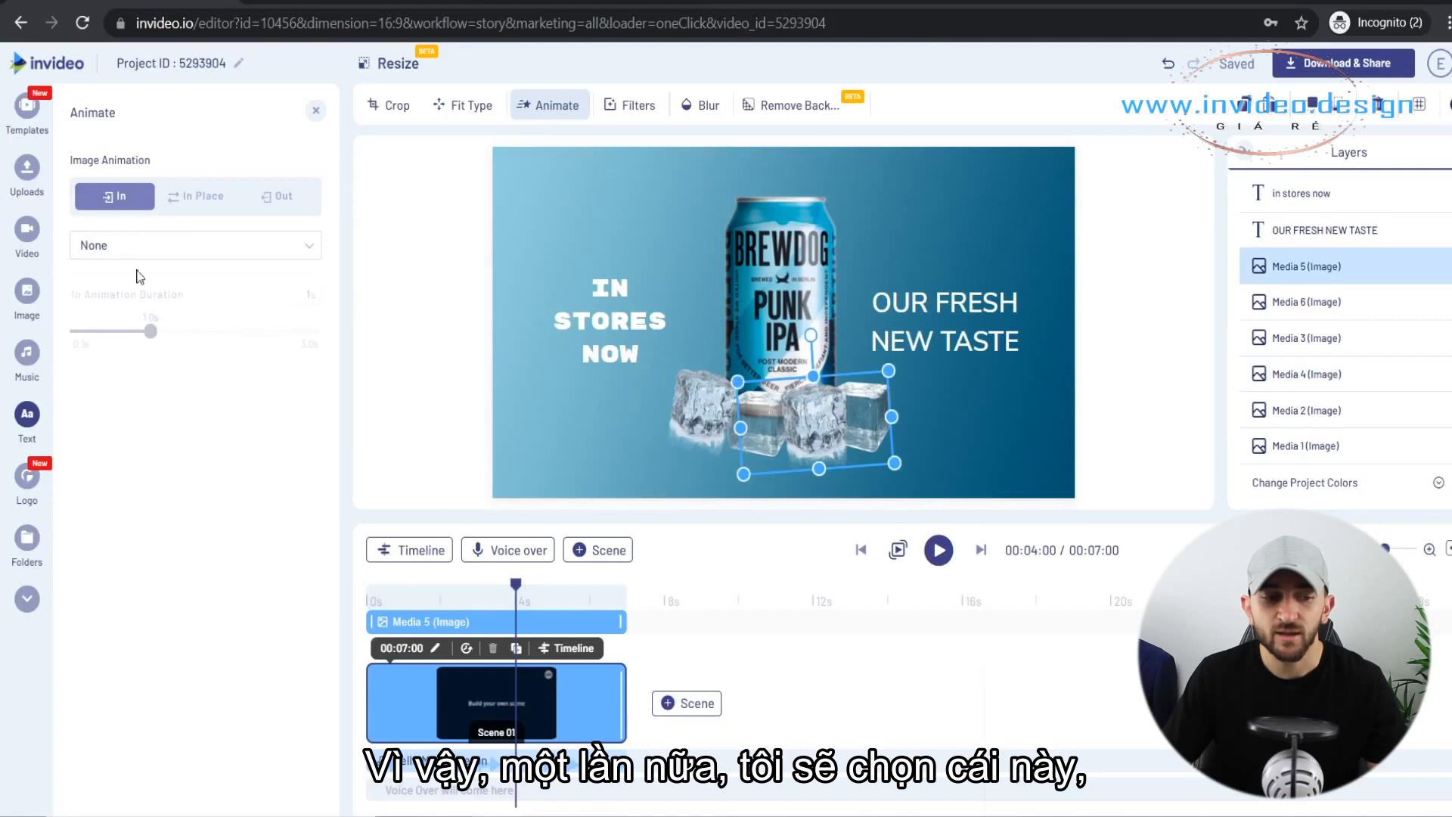
Apply The Flight From Right entrance animation to the Media 5 ice cube image right of the can's centre.
left_click(146, 252)
scroll(181, 492, "down", 10)
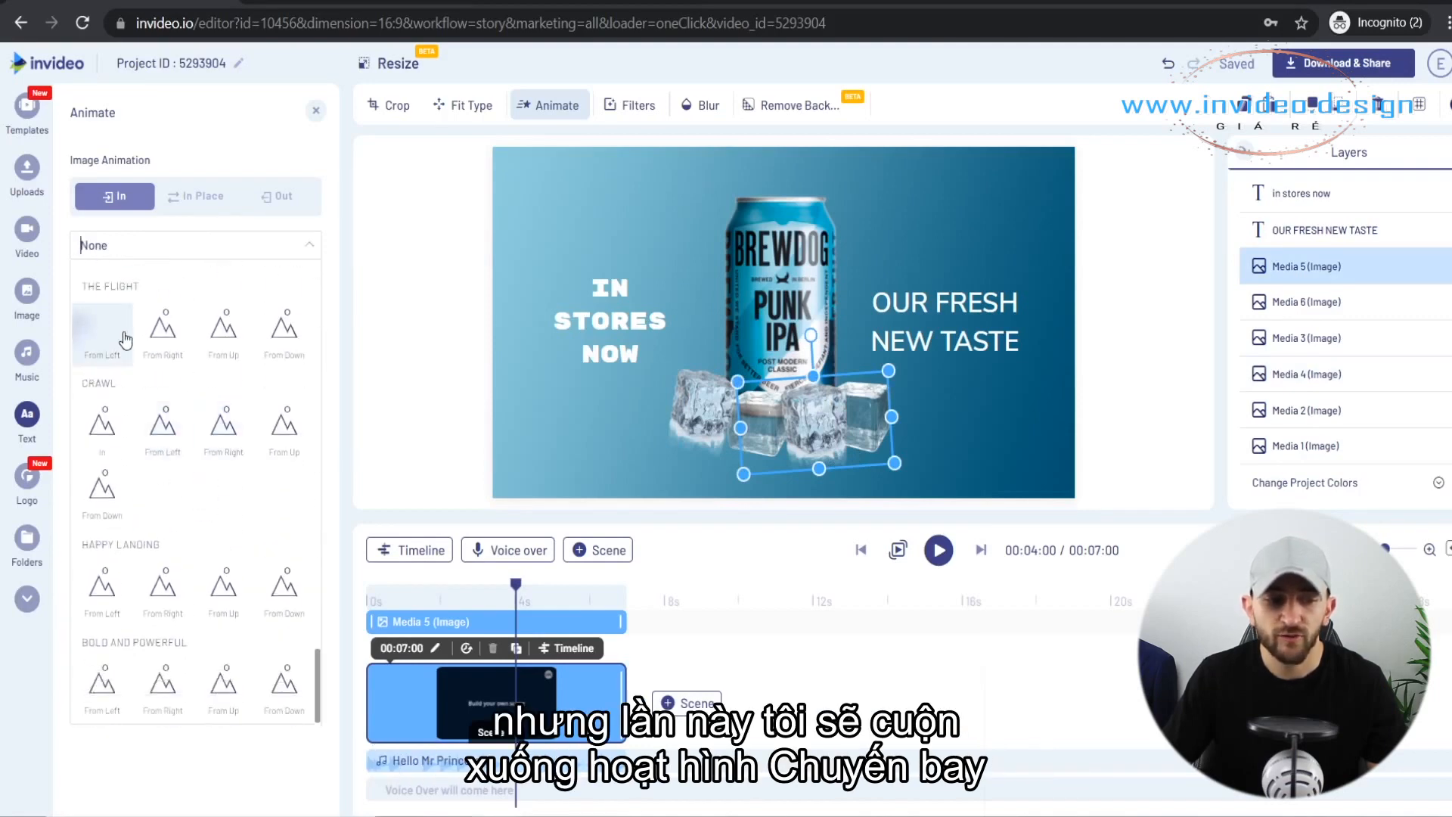
left_click(166, 333)
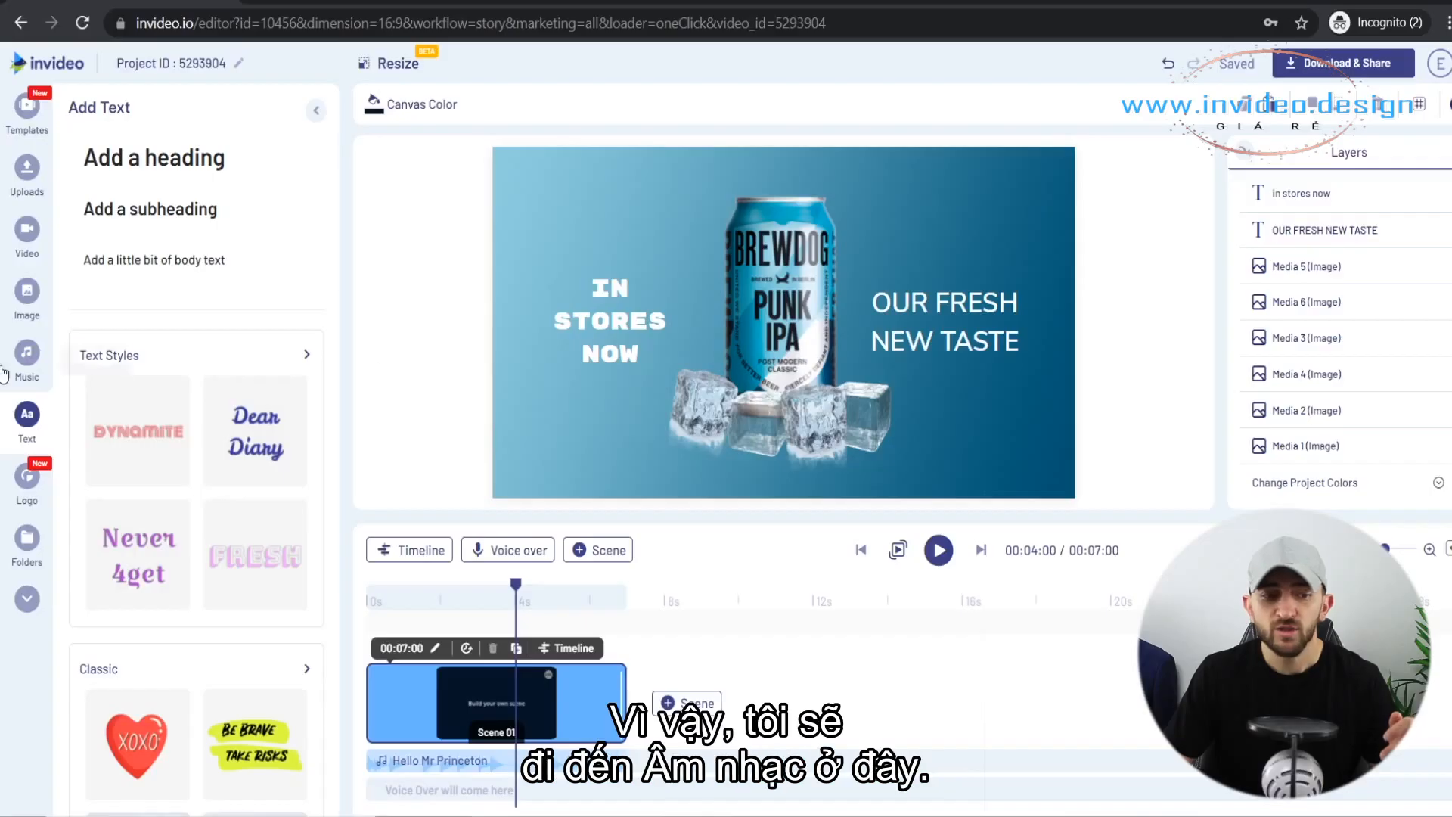
Search the music library for "cool" and replace the background music with the track Rocking Cool Advert.
left_click(25, 357)
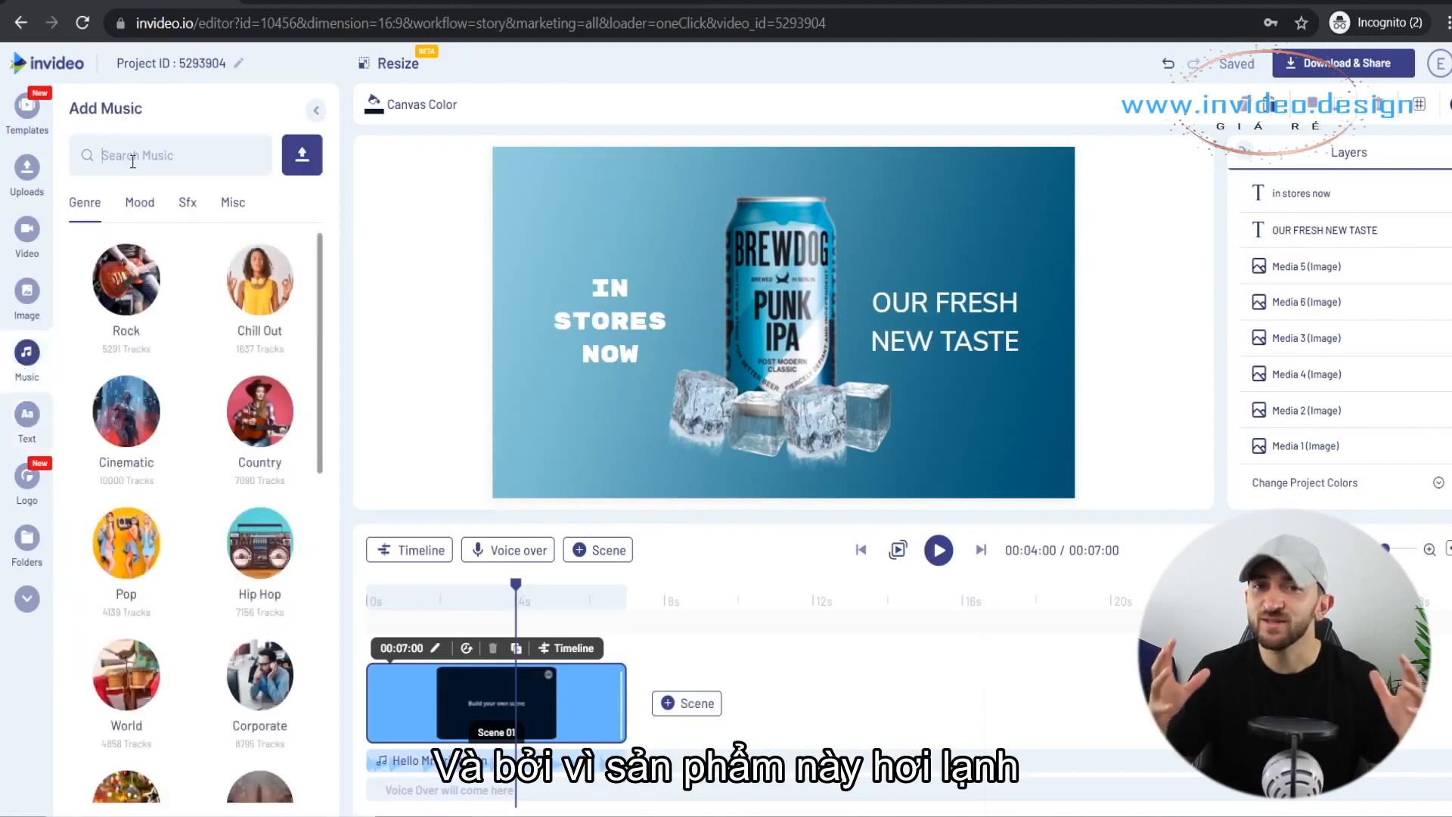
left_click(133, 162)
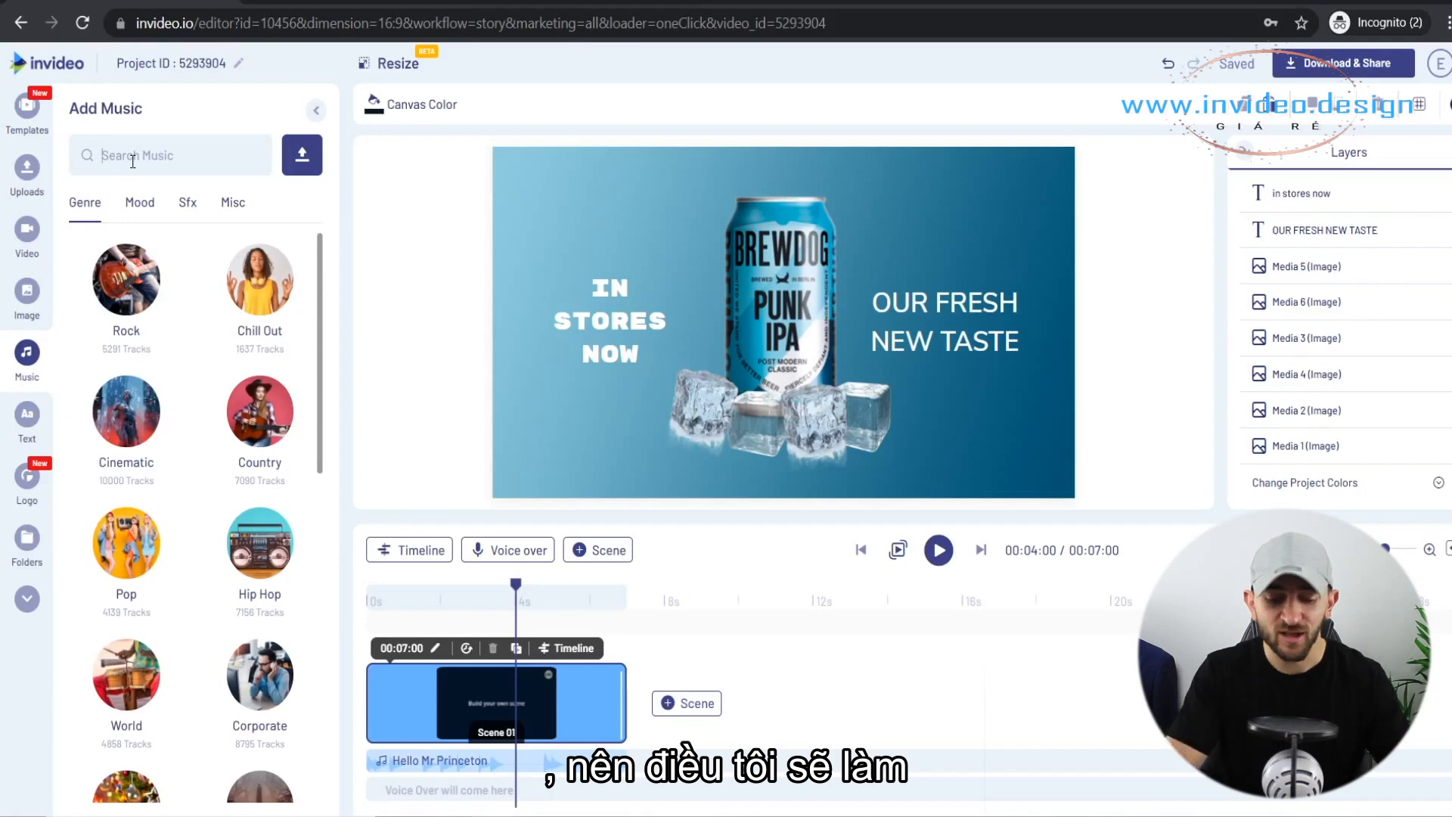
type("d")
type("ool")
key("Return")
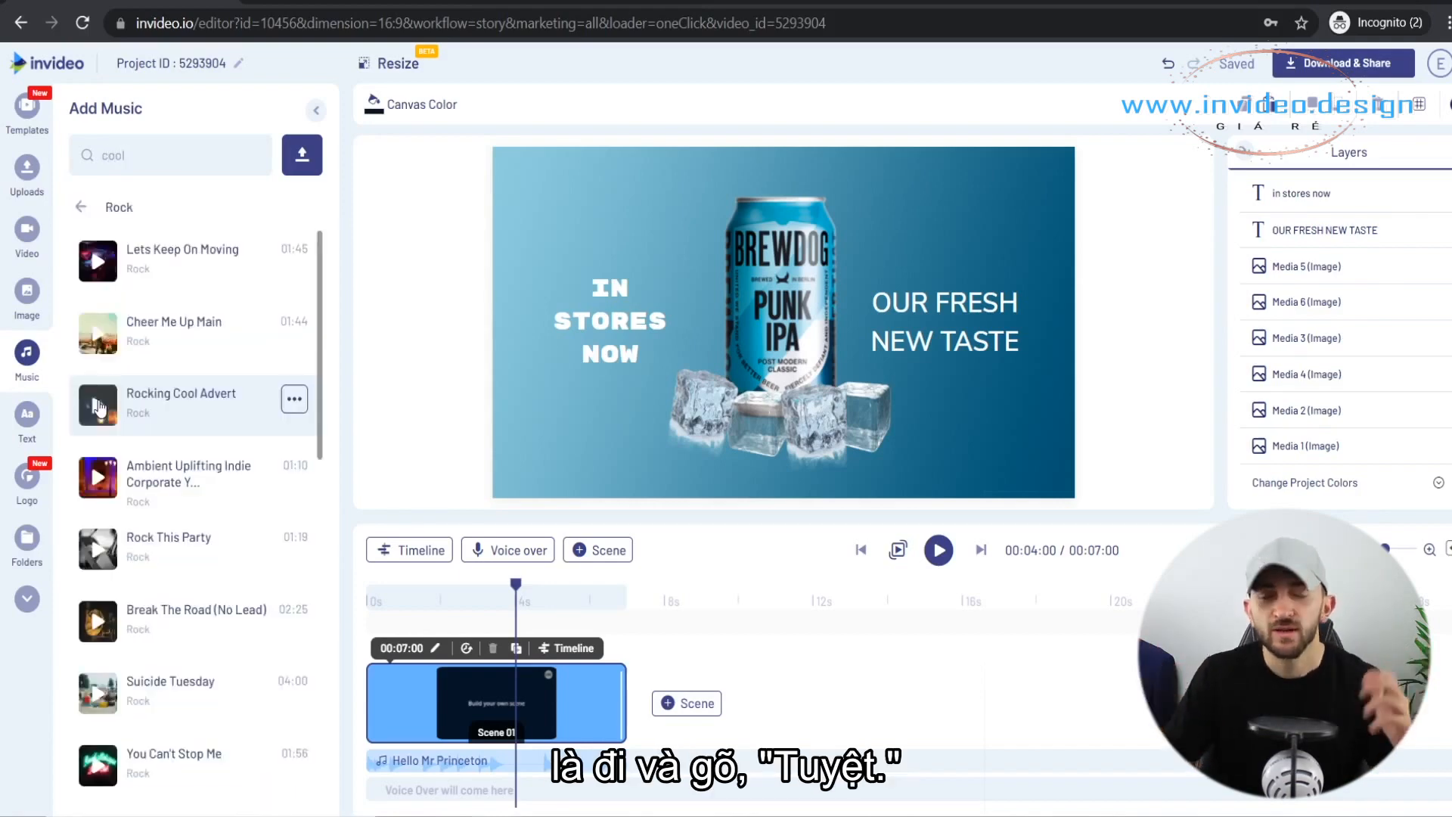
left_click(98, 408)
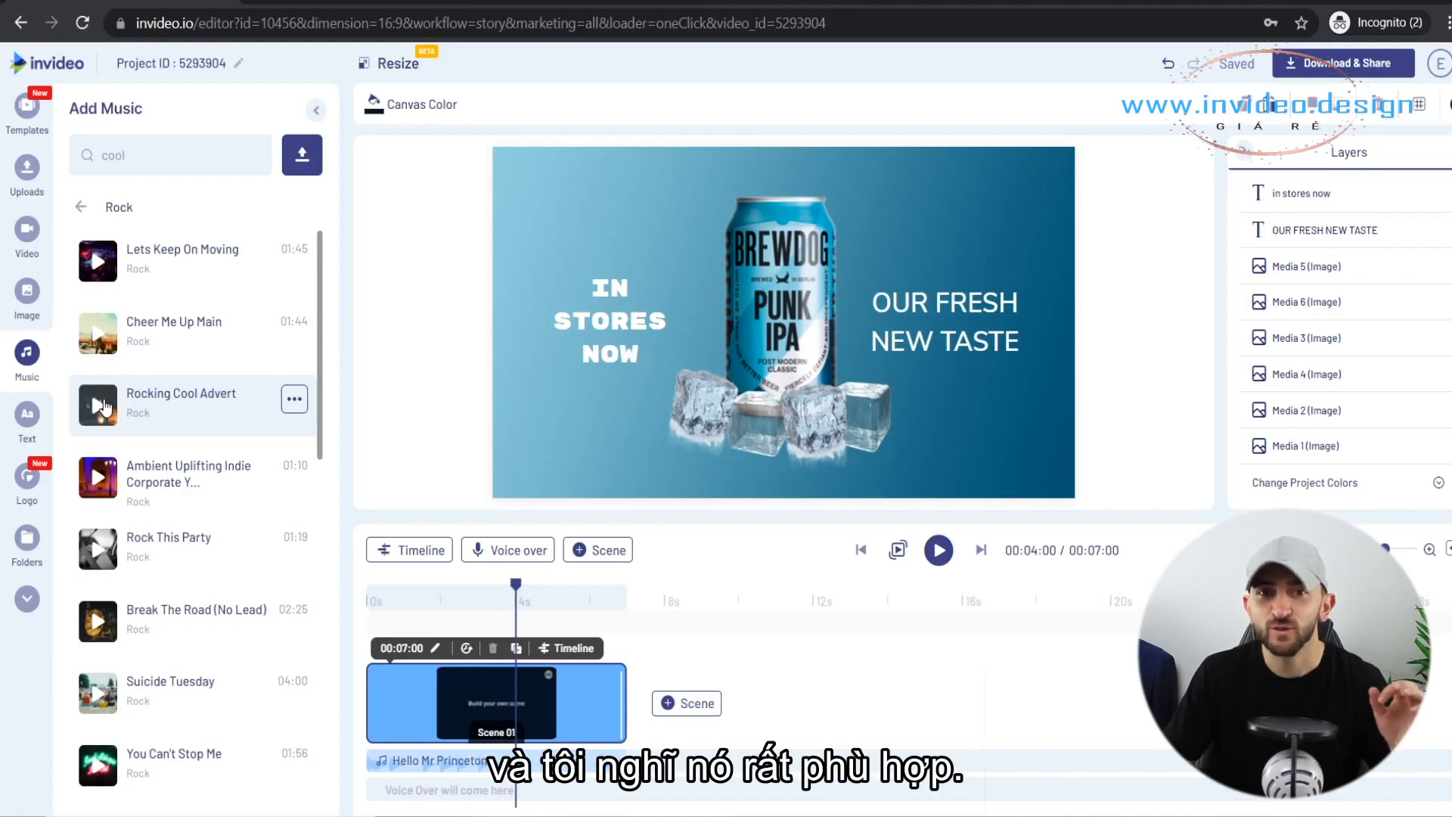
left_click(295, 401)
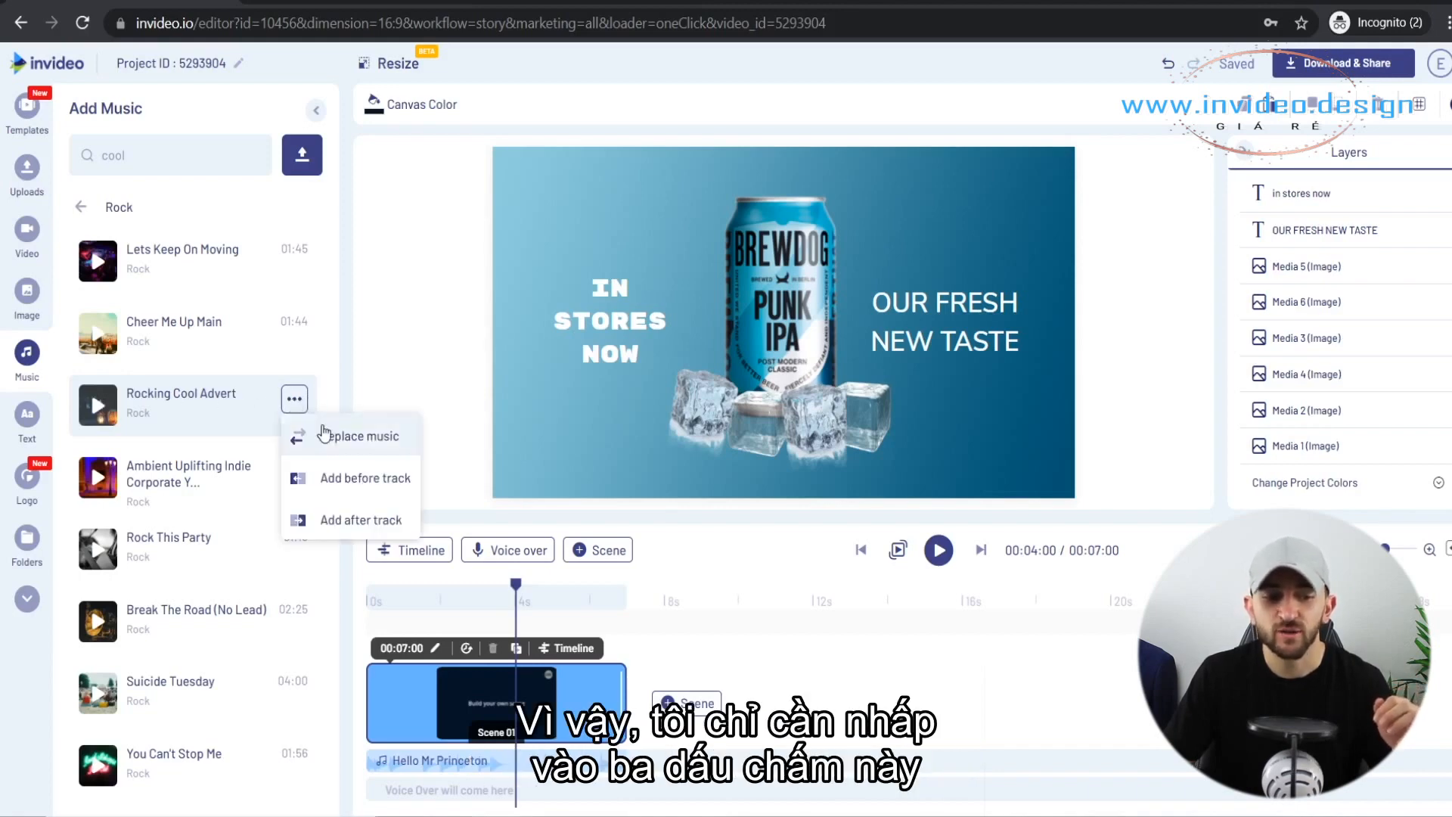
left_click(324, 435)
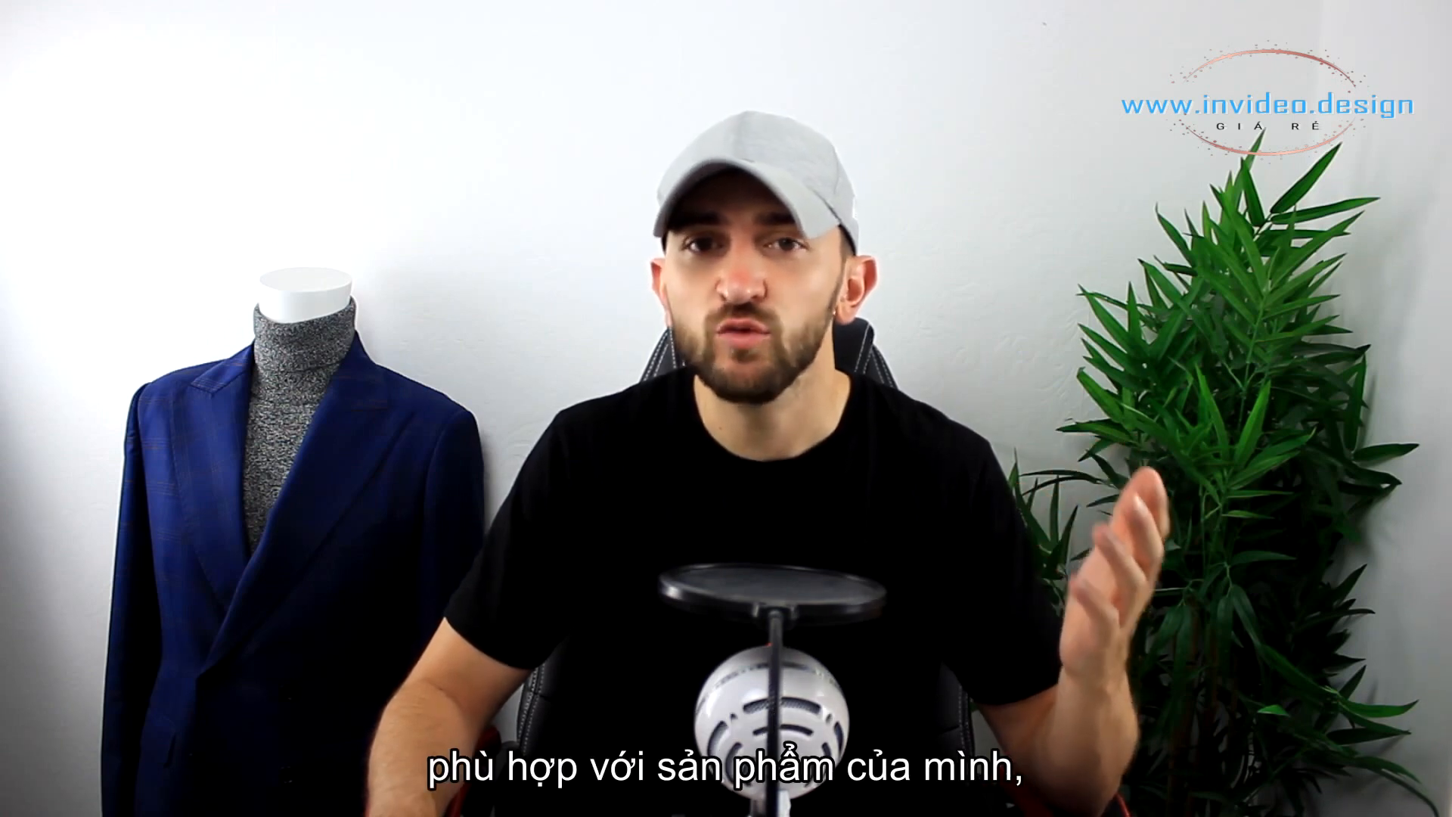
Add the uploaded Mountain Audio can-opening sound and the LG_Sound - Drinking sound to the video as voice-overs.
left_click(508, 550)
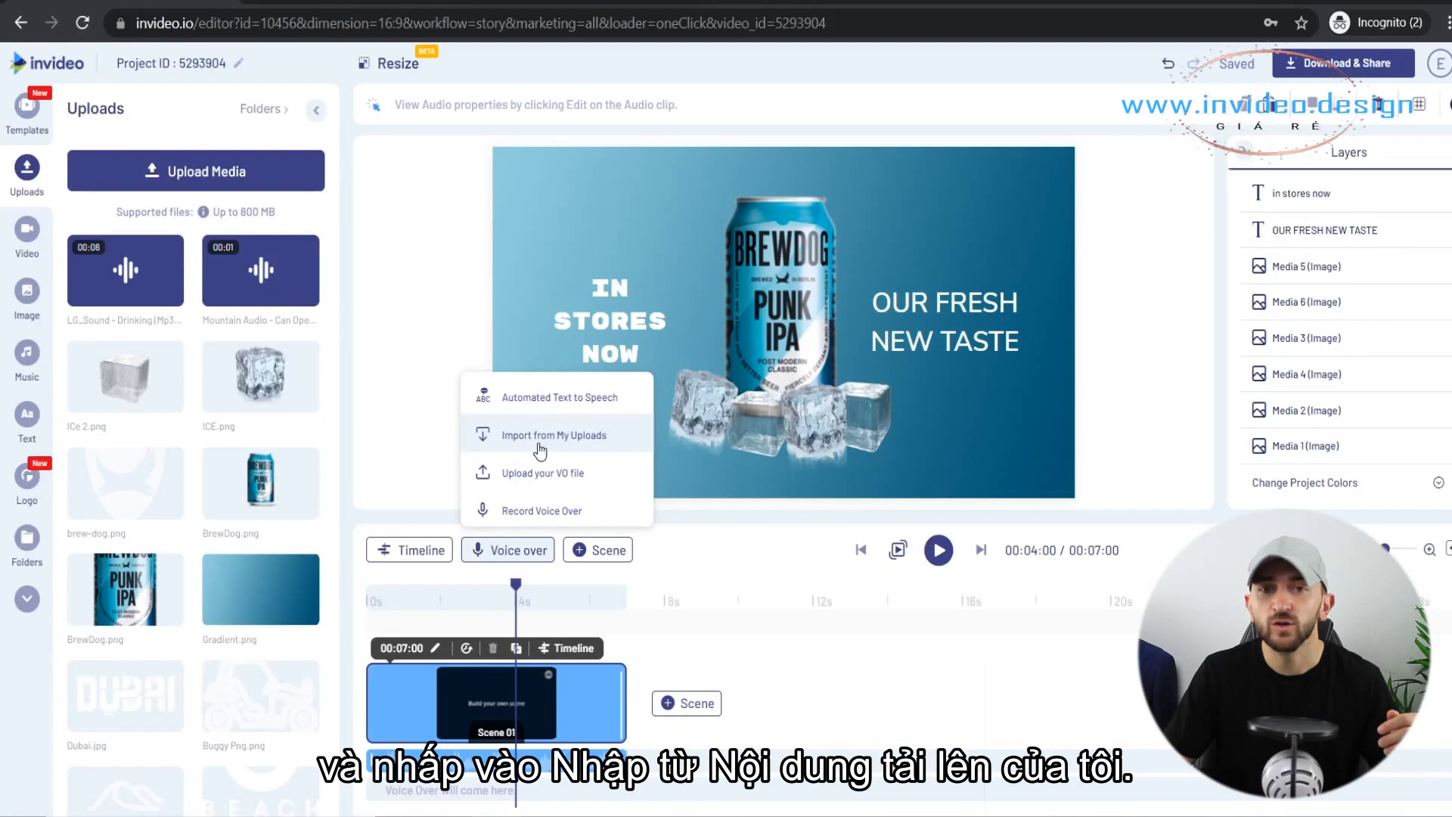
left_click(539, 449)
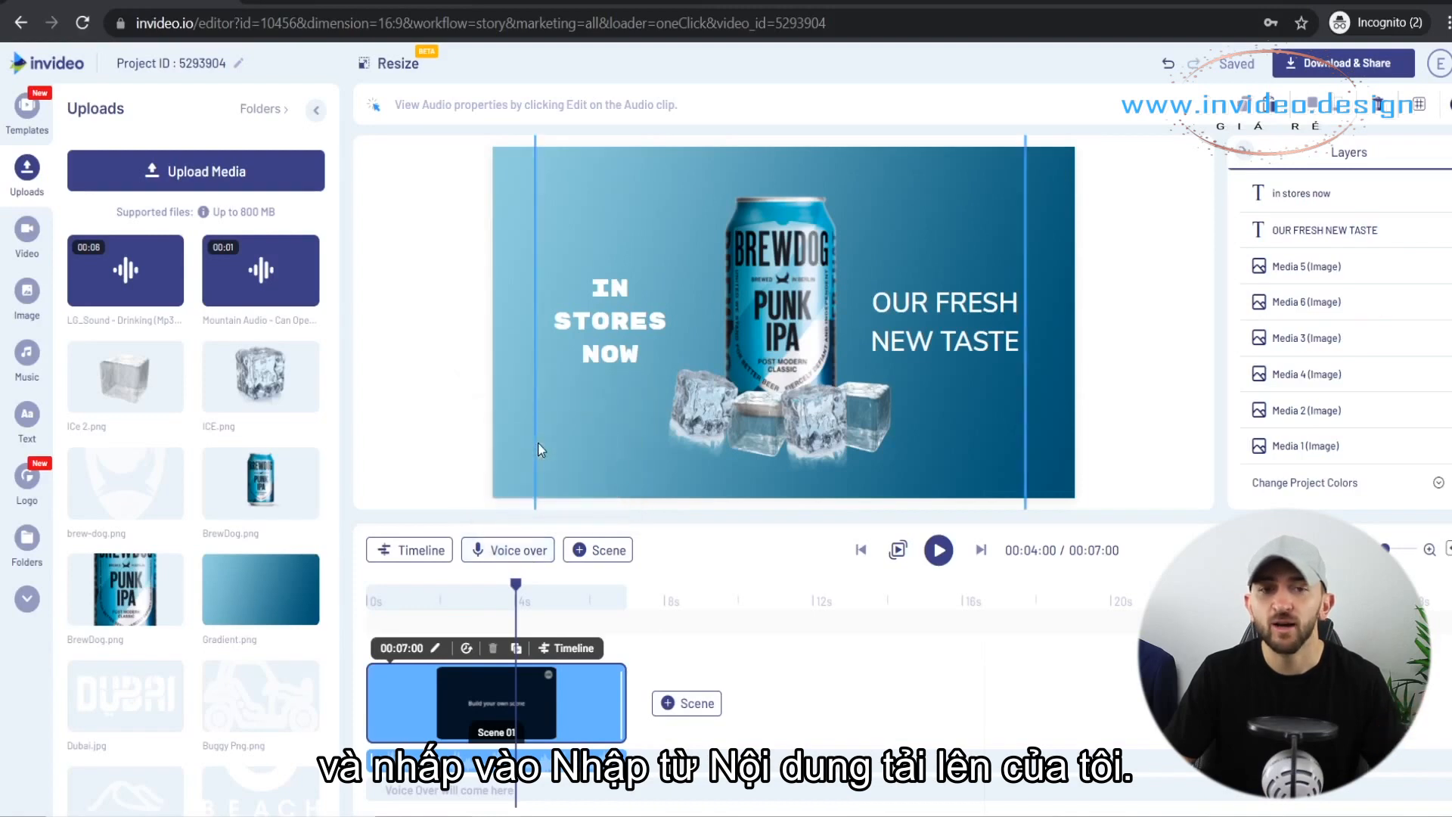
left_click(462, 235)
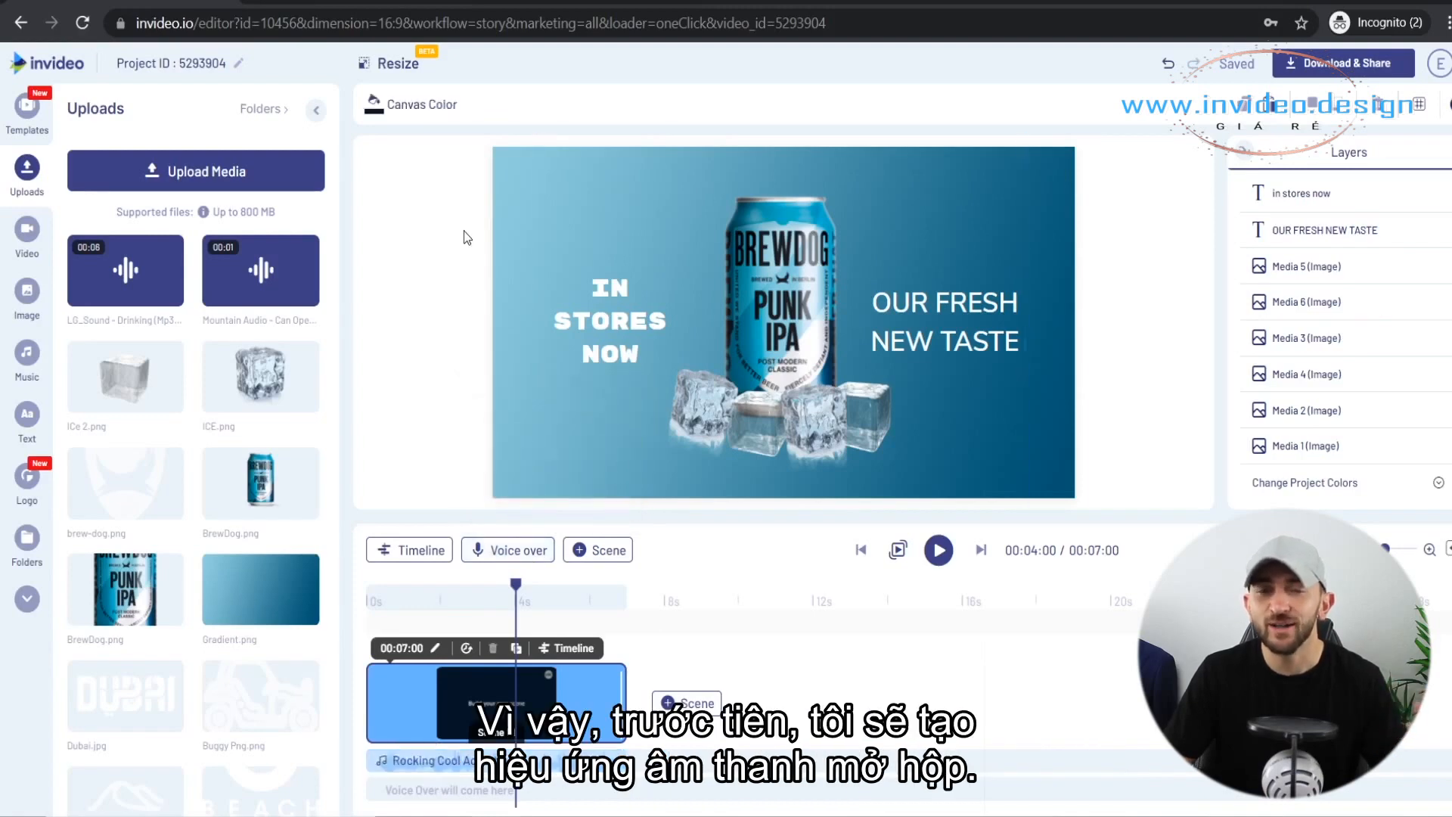
left_click(306, 247)
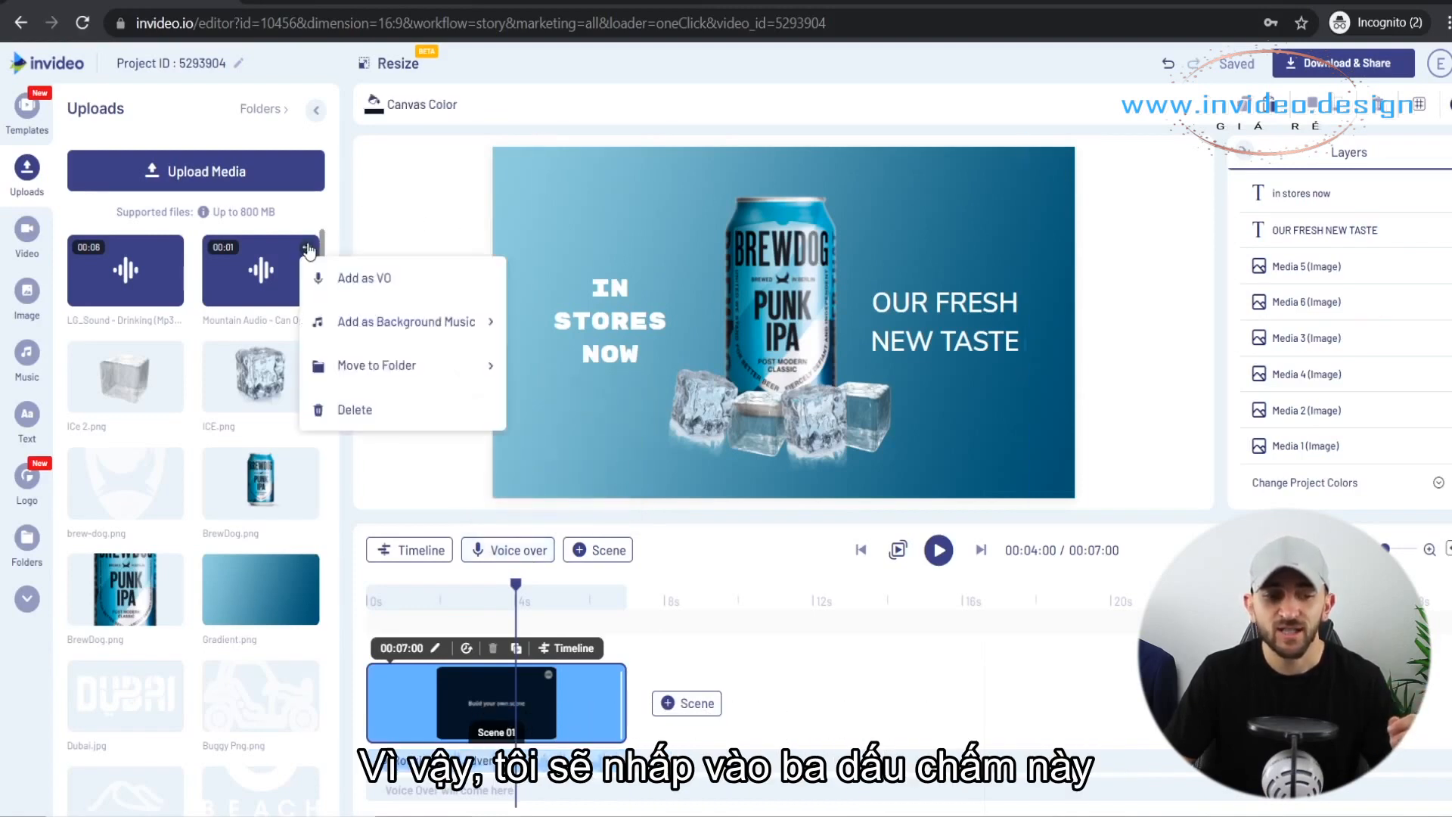
left_click(364, 280)
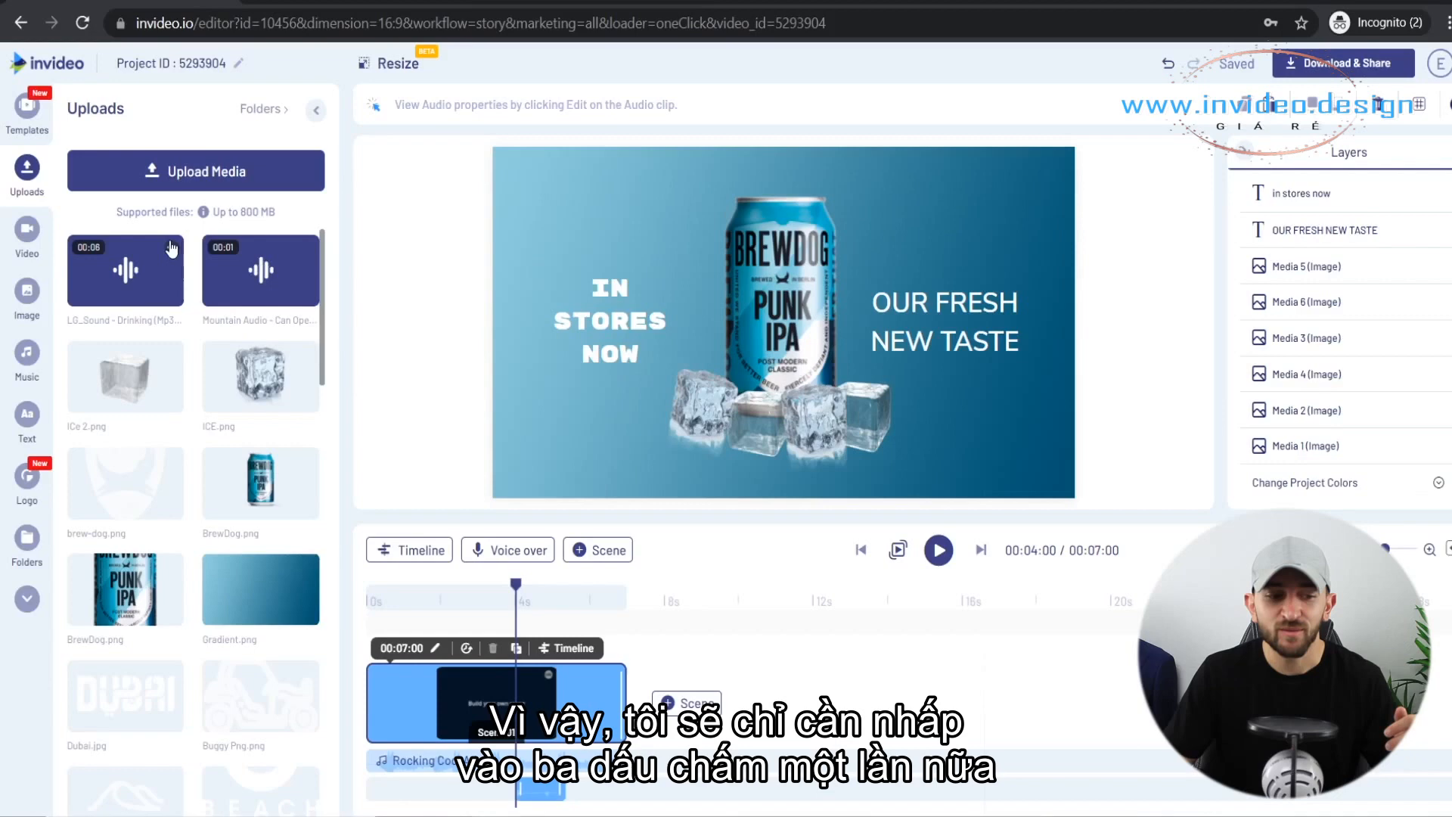
left_click(171, 248)
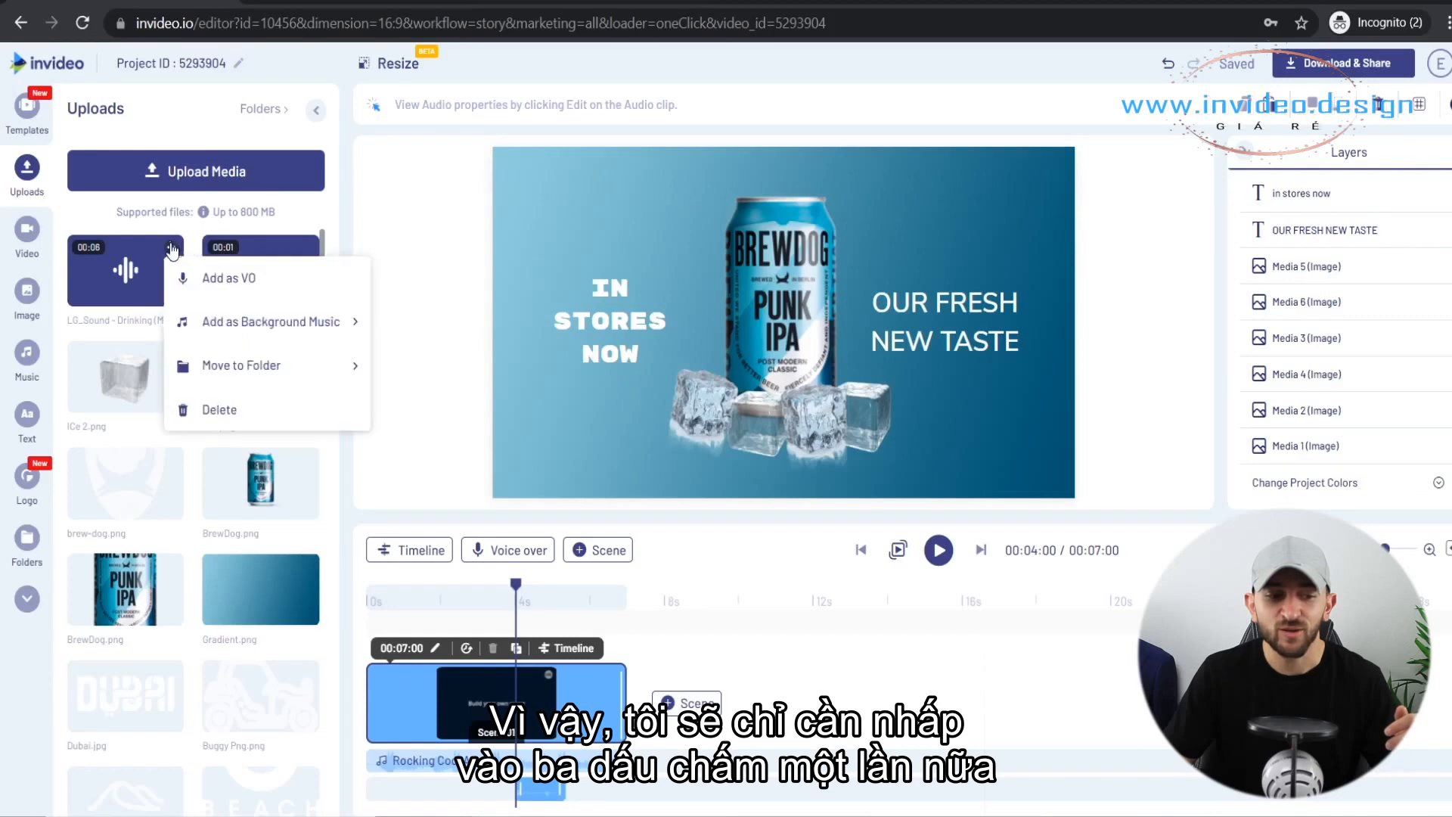
left_click(202, 279)
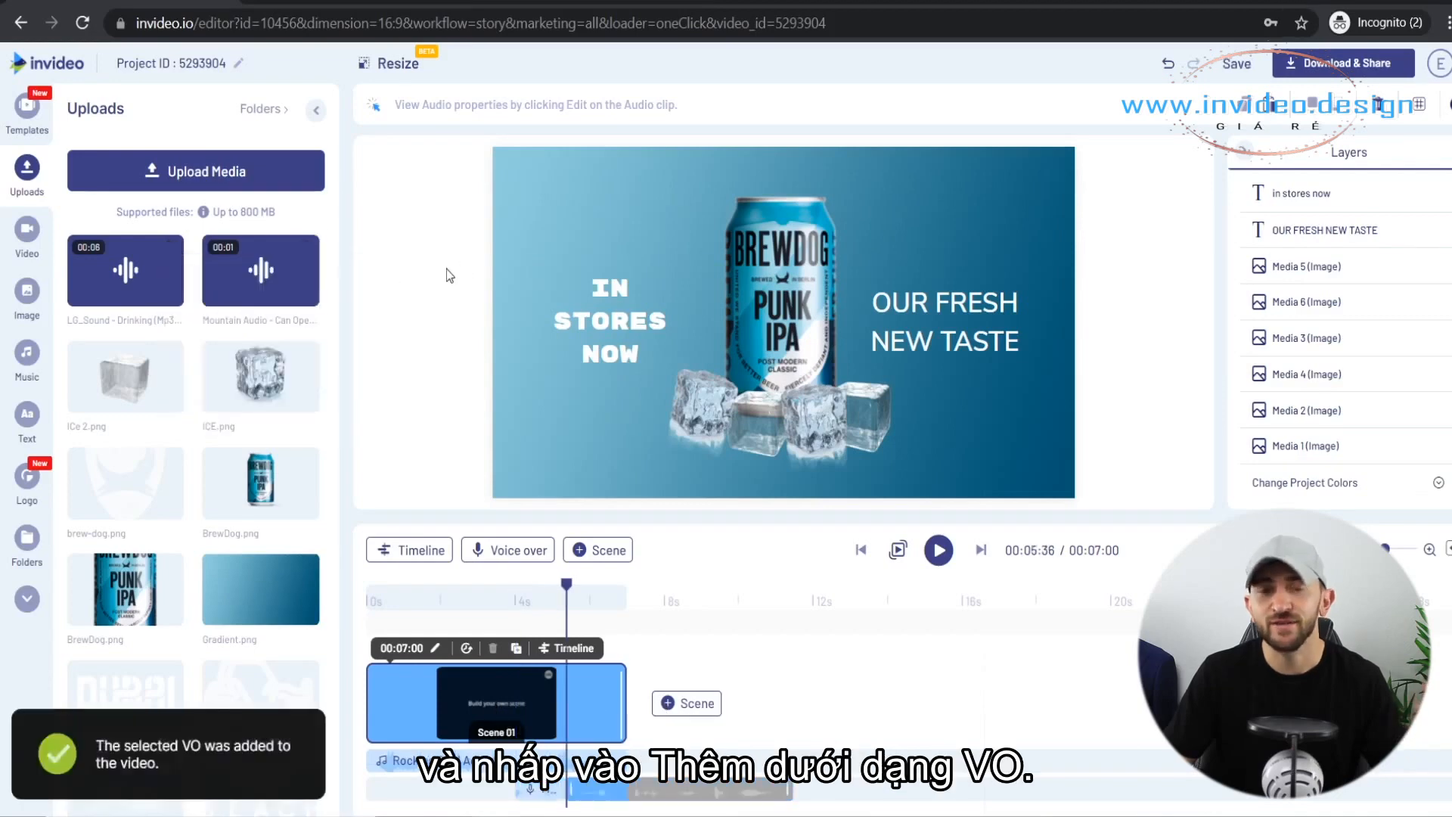
Shift the Mountain Audio can-opening clip earlier on the timeline so that it starts at about 3.5 s.
left_click(1429, 554)
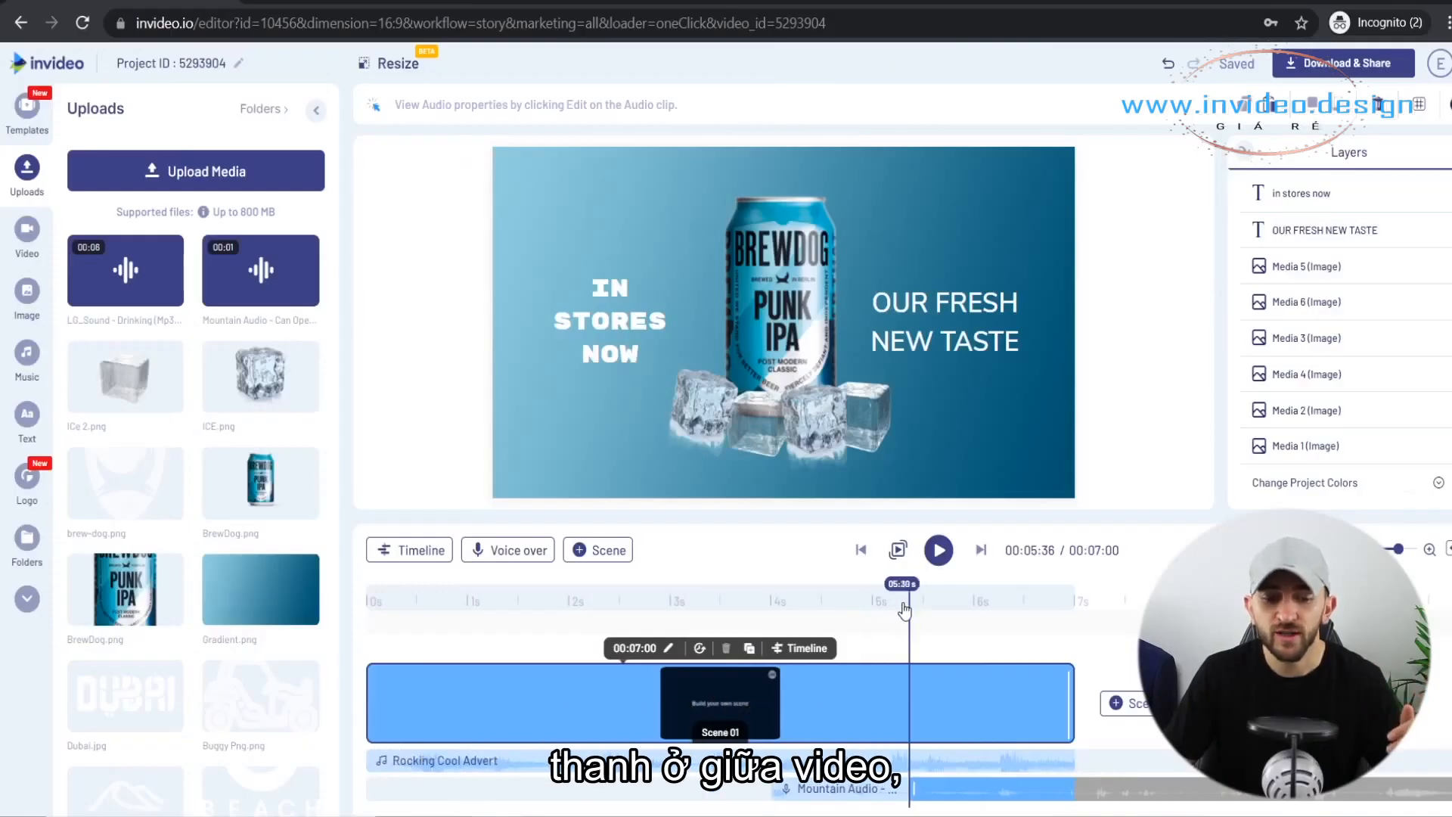
left_click_drag(904, 609, 823, 599)
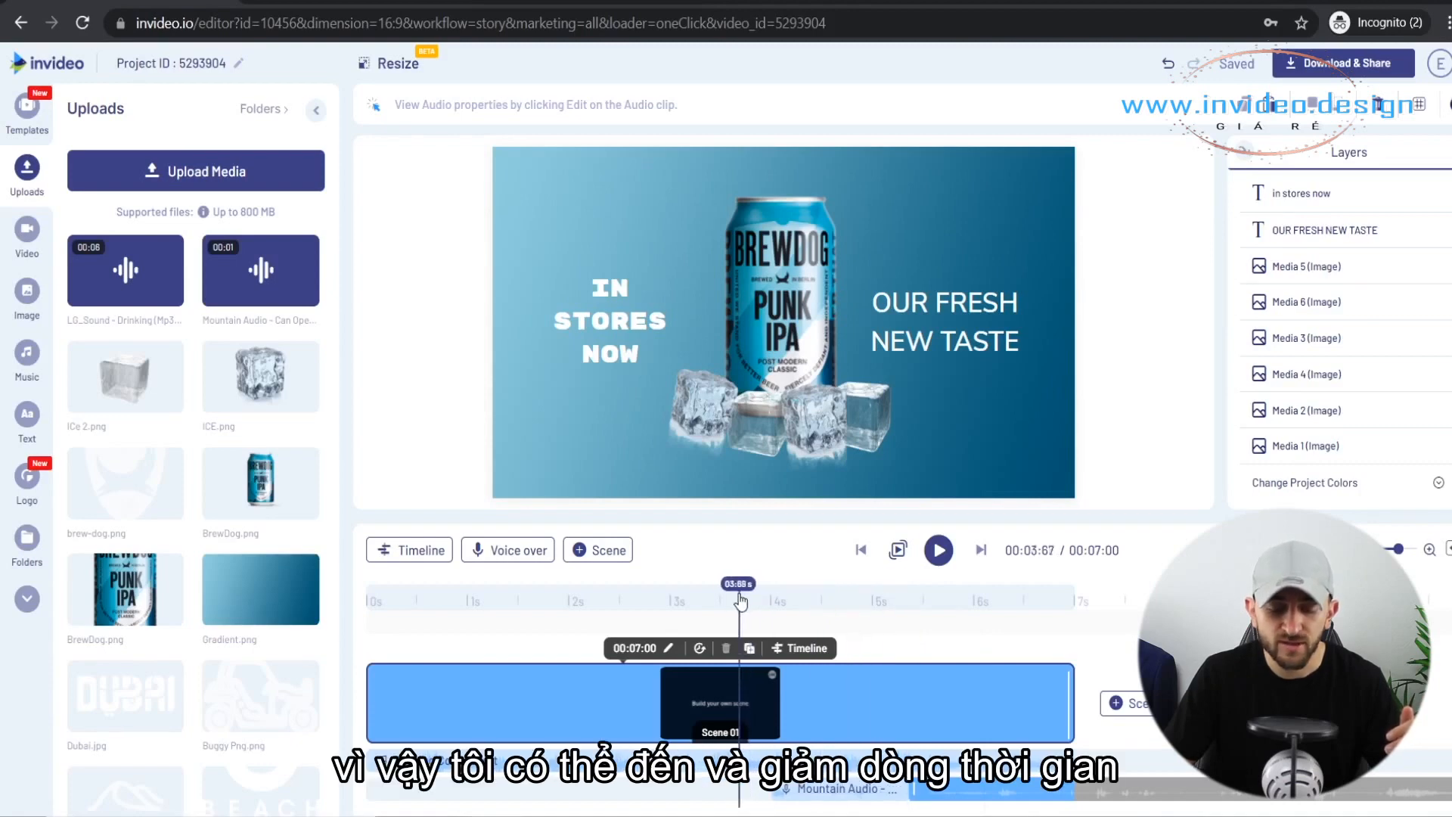
left_click_drag(729, 603, 726, 605)
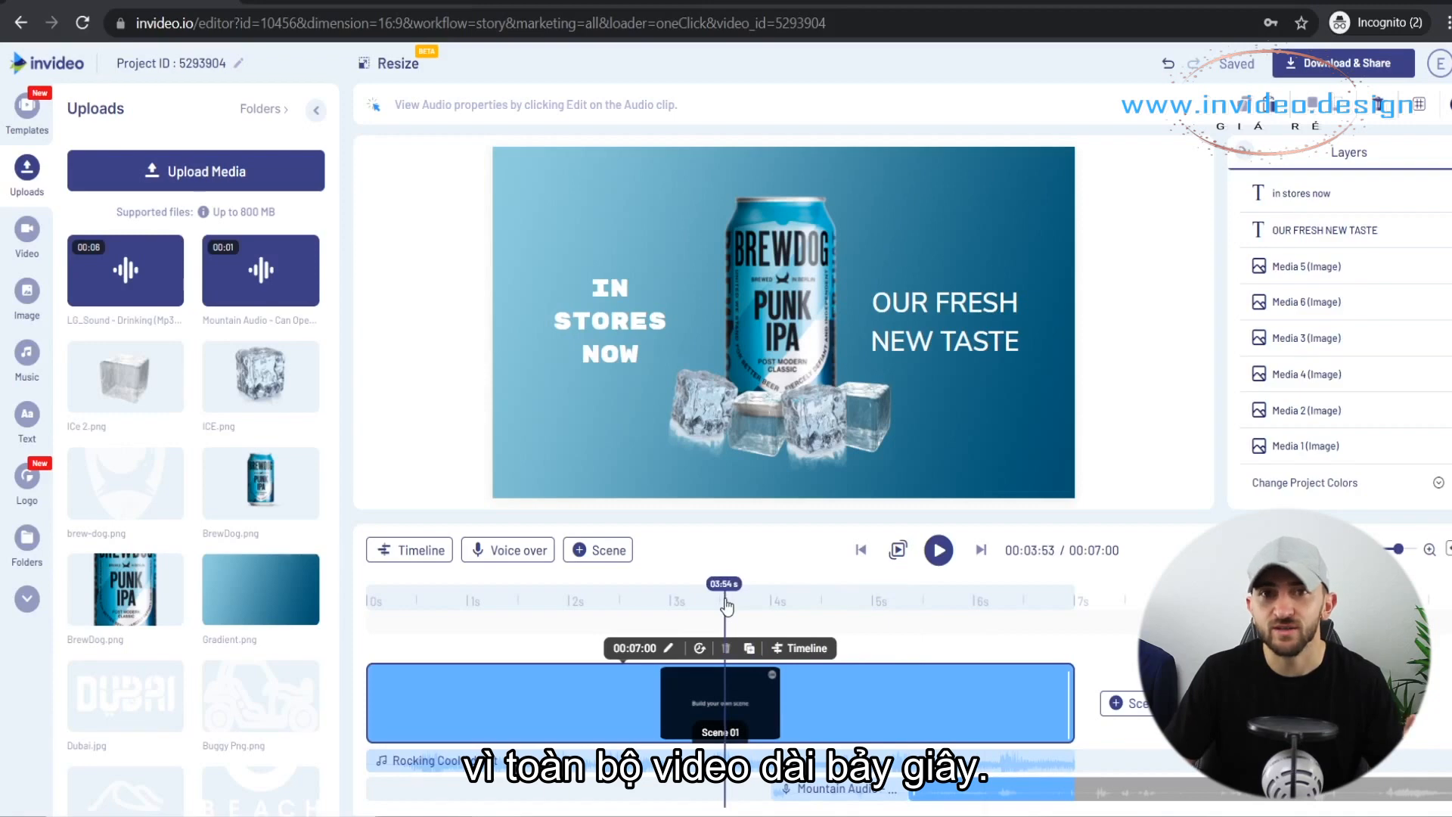
left_click_drag(876, 788, 827, 790)
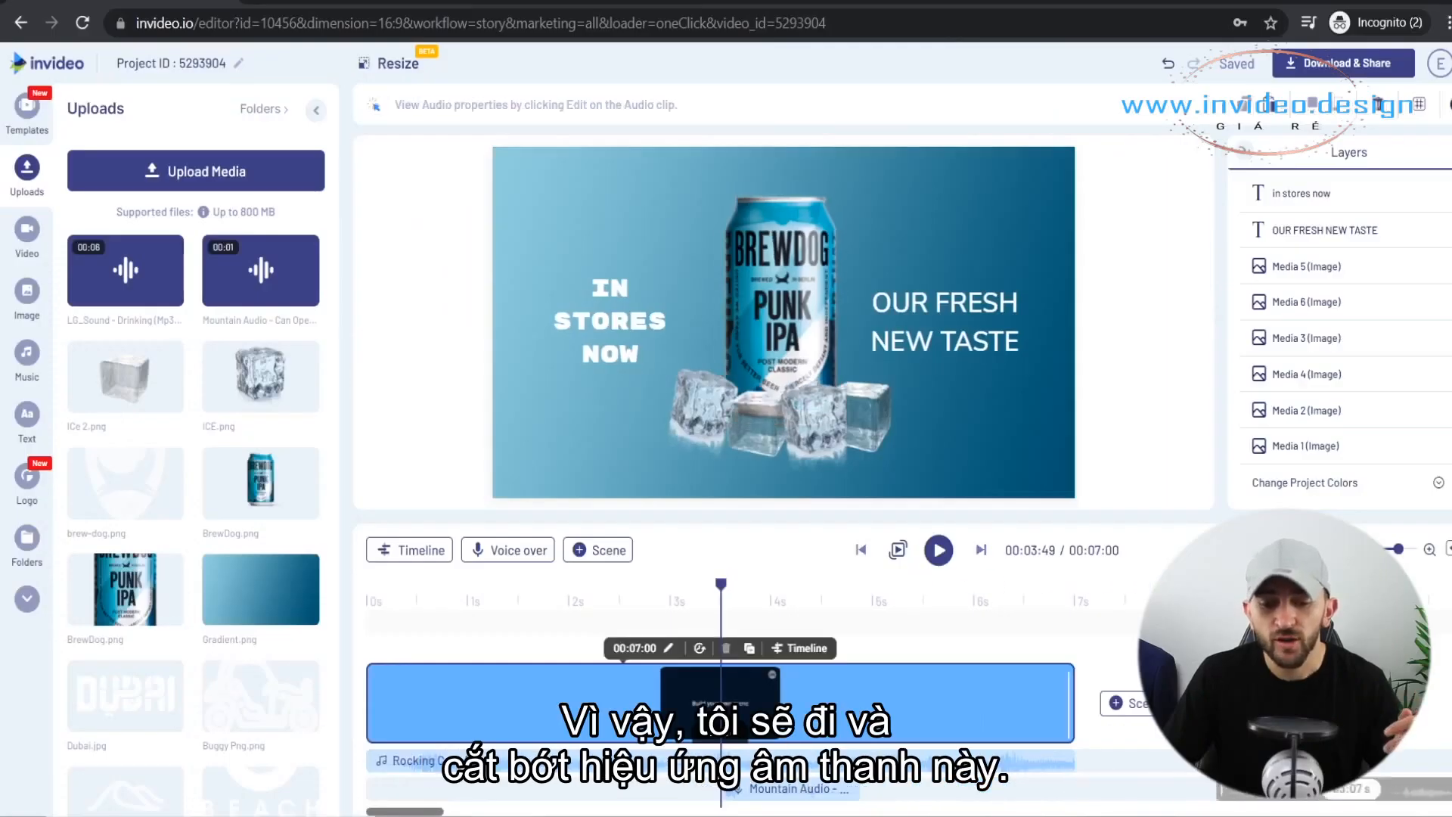
Trim the LG_Sound - Drinking clip to fit between the can-opening sound and the scene's 7 s end, and play back both sounds.
mouse_move(1437, 786)
left_mouse_down()
mouse_move(947, 811)
mouse_move(907, 793)
left_mouse_up()
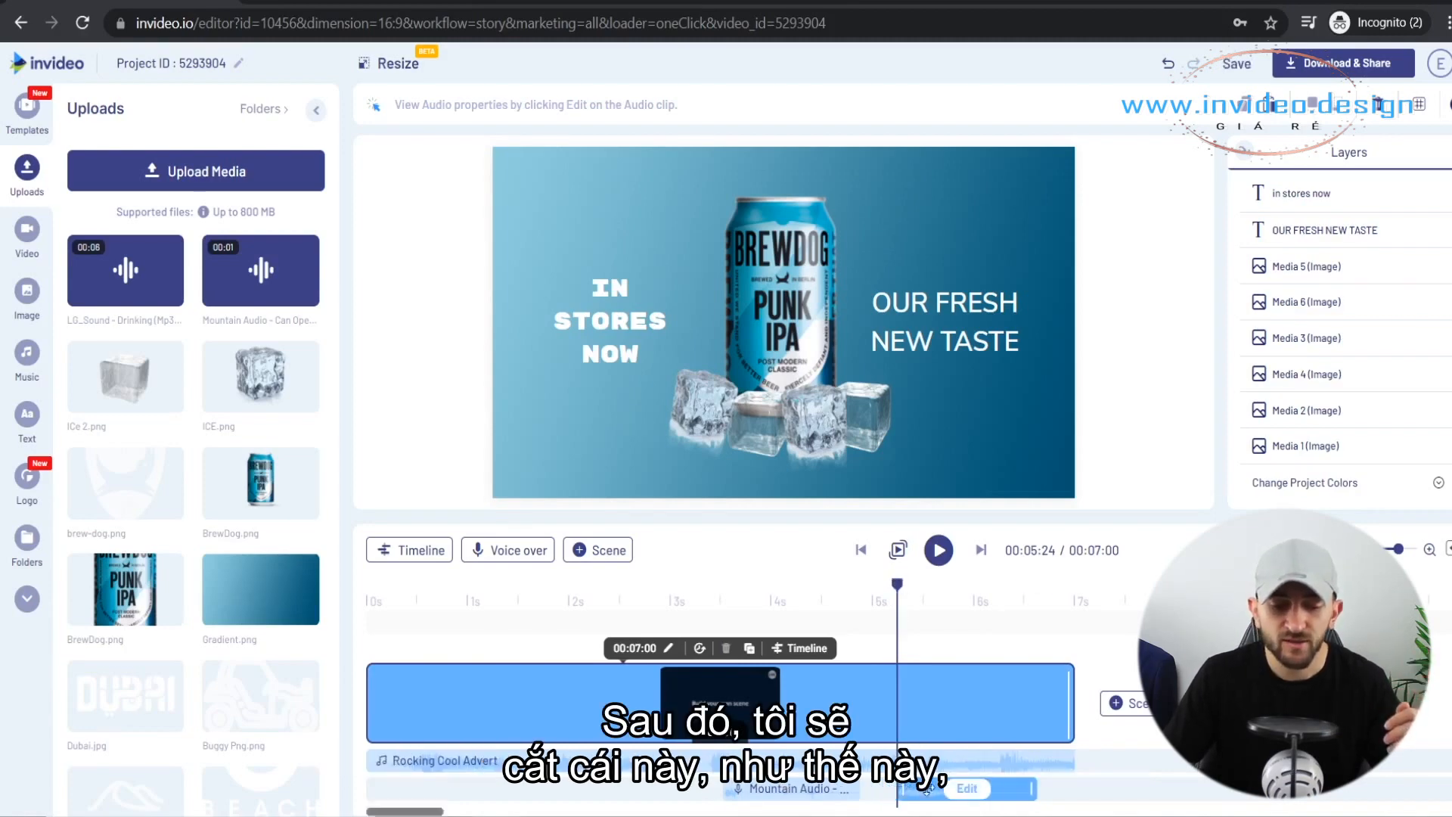
left_click_drag(916, 789, 888, 791)
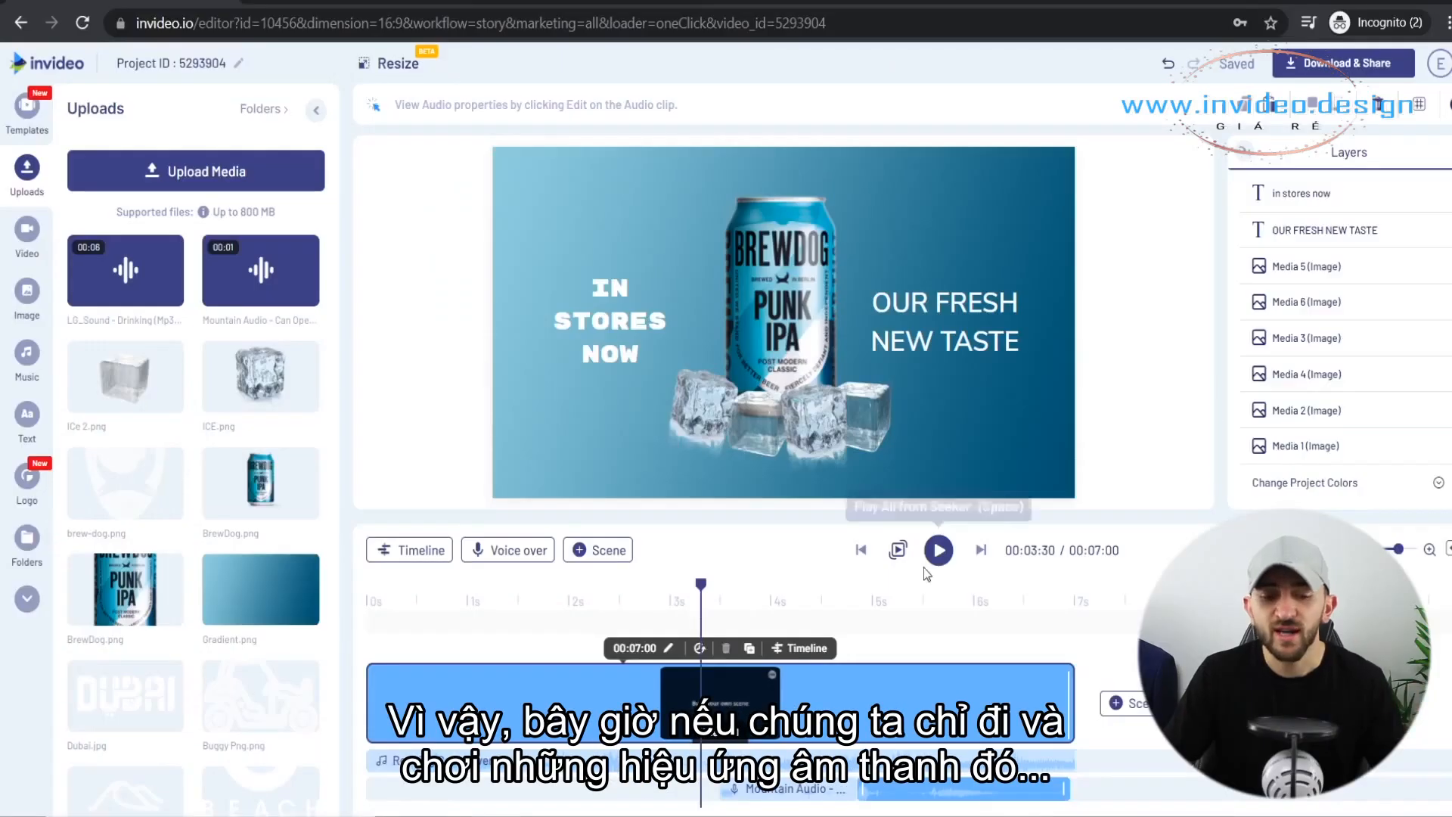
left_click(937, 561)
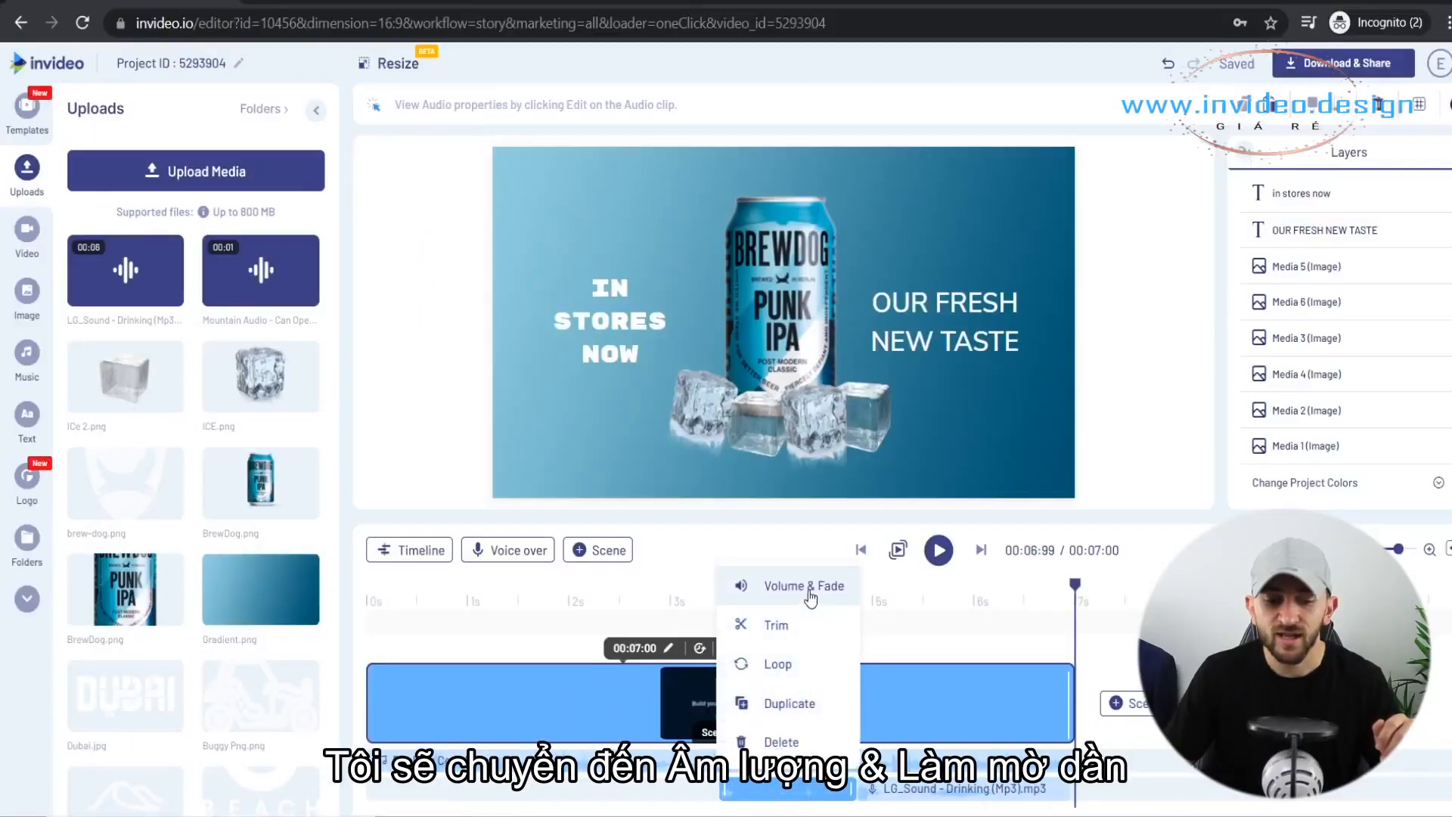
Set the background audio to dip to 60% during the can-opening sound clip.
left_click(804, 586)
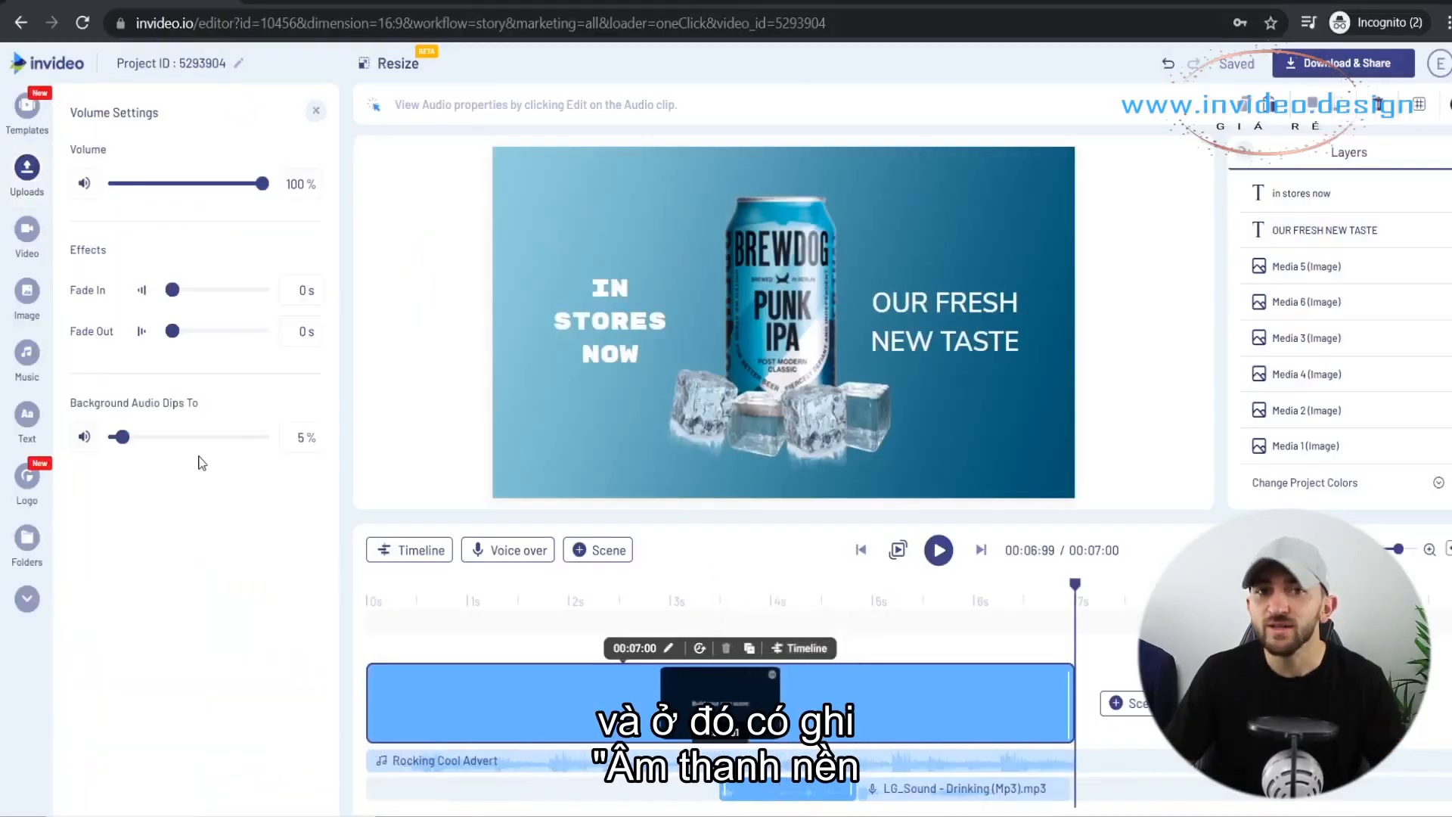
left_click_drag(126, 445, 182, 444)
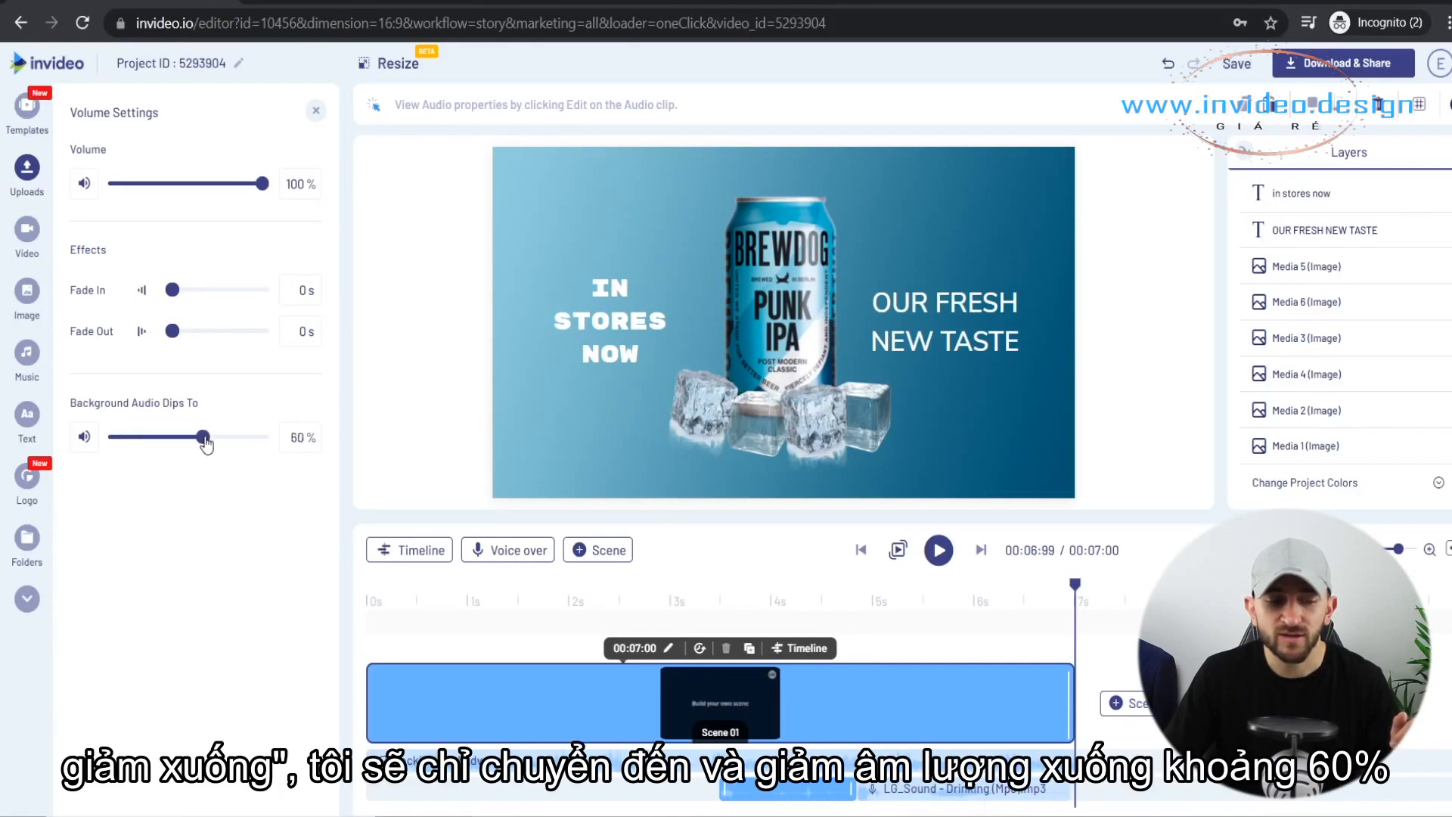